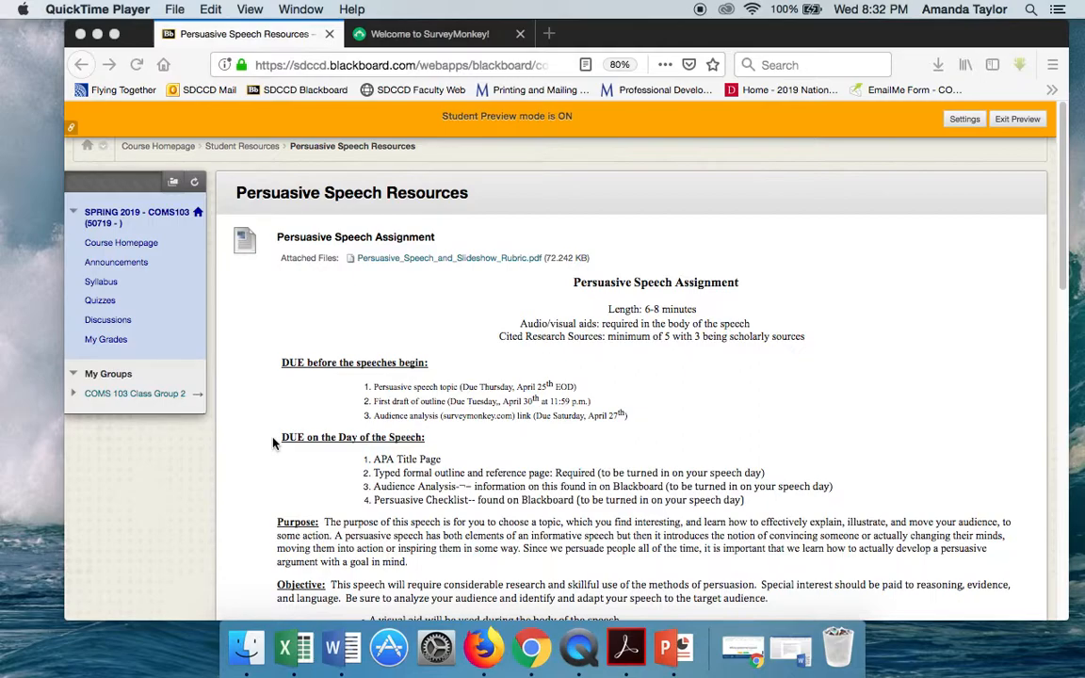
# - Review the Audience Analysis assignment in Blackboard and look at SurveyMonkey's free account sign-up form in Chrome
pyautogui.scroll(-10, 523, 466)
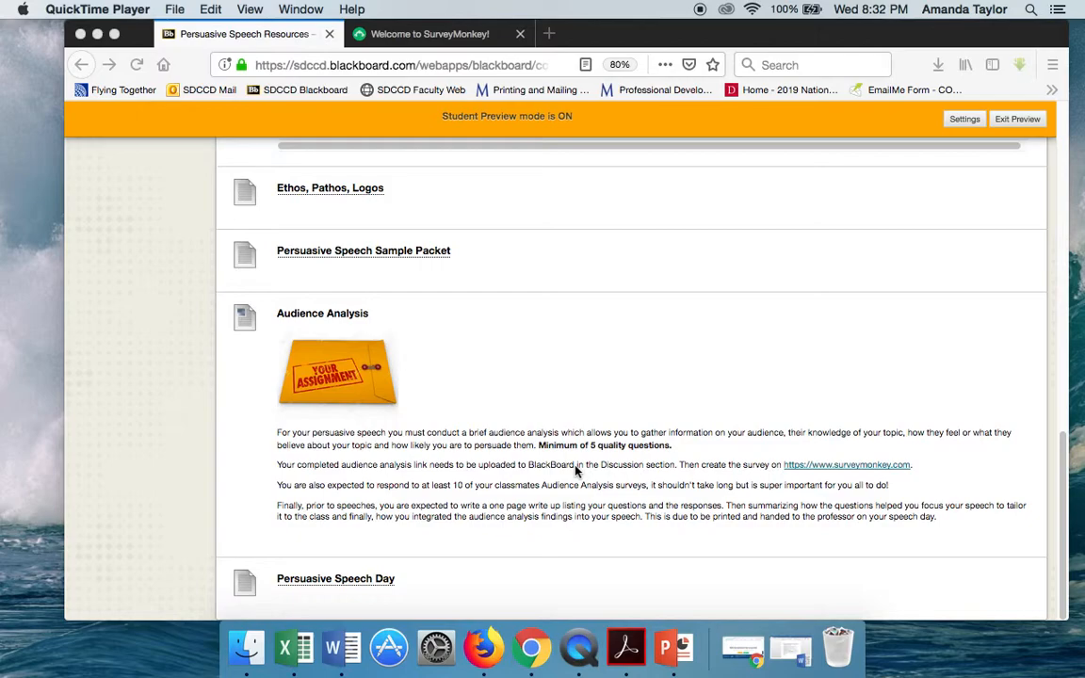
pyautogui.click(744, 648)
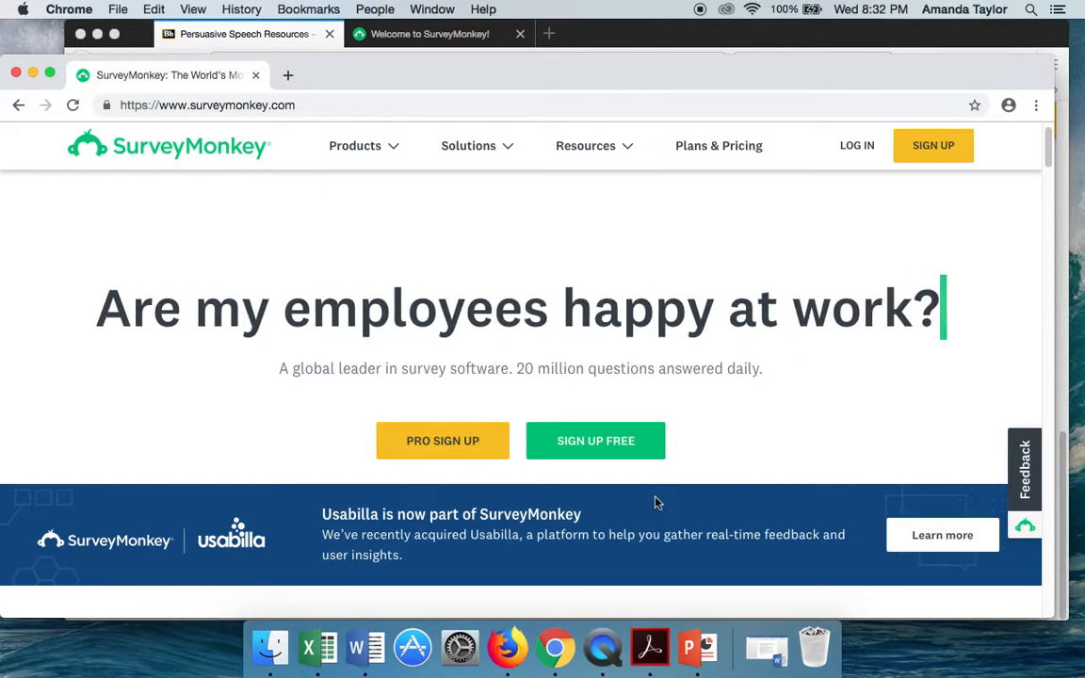
pyautogui.click(596, 441)
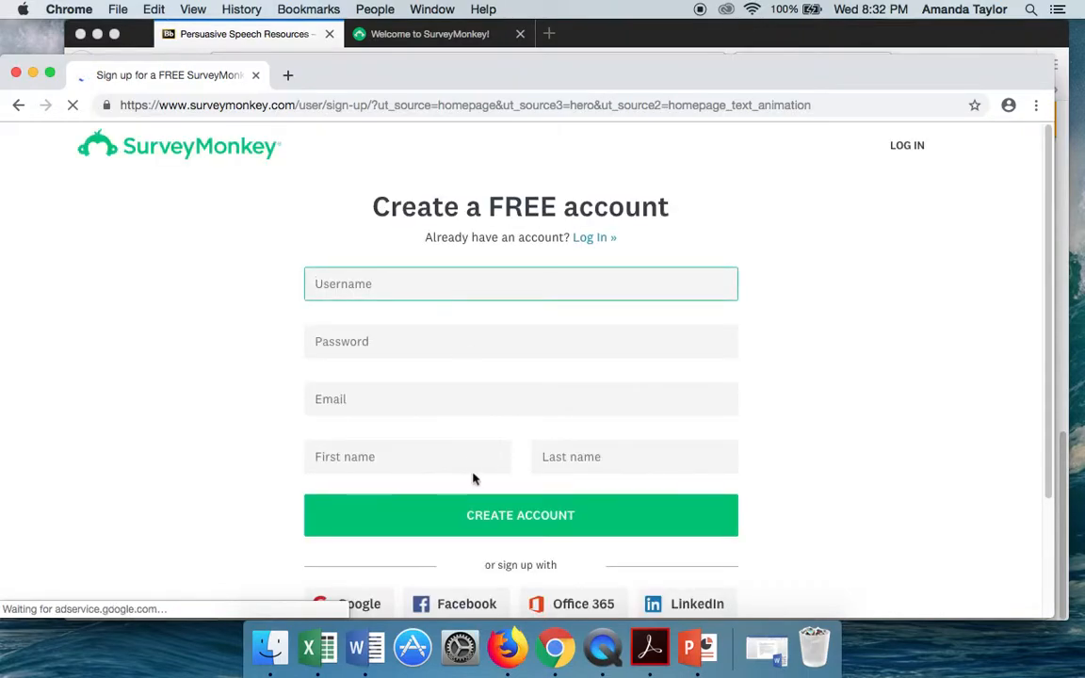
pyautogui.click(16, 72)
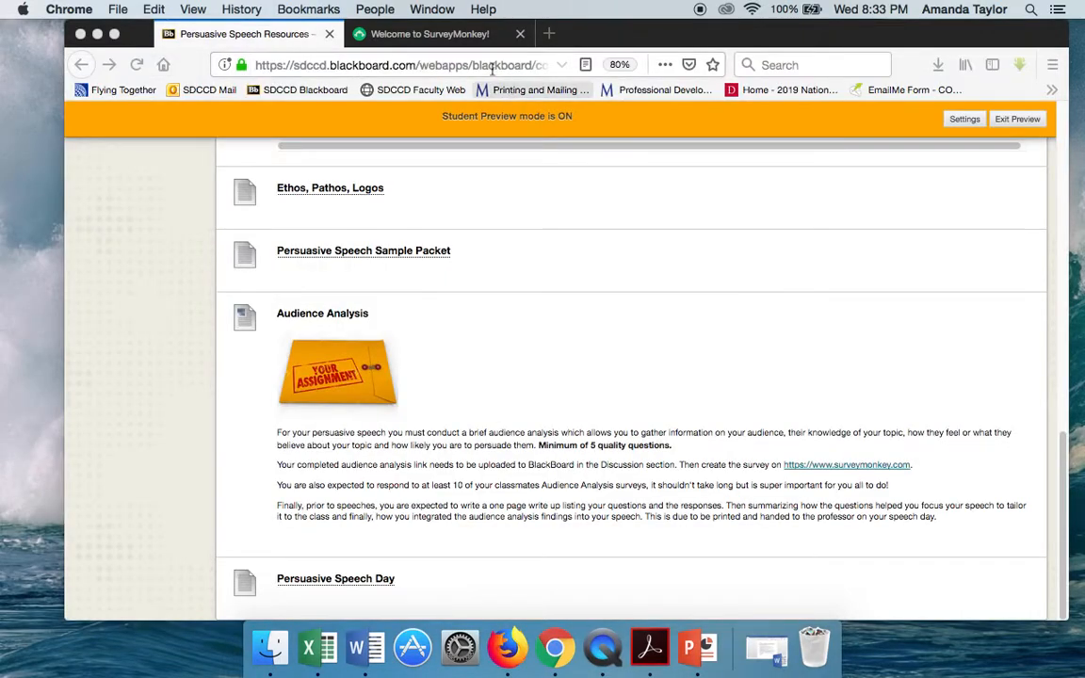
# - Return to the signed-in SurveyMonkey dashboard in Firefox and start a new survey from scratch
pyautogui.click(414, 34)
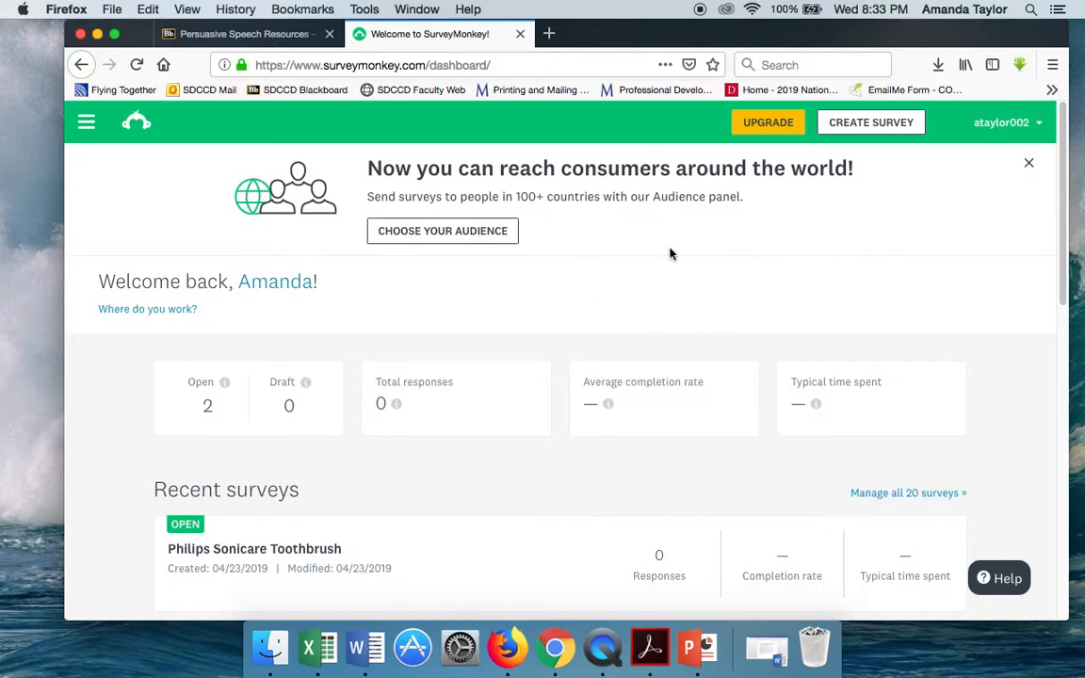
pyautogui.click(892, 129)
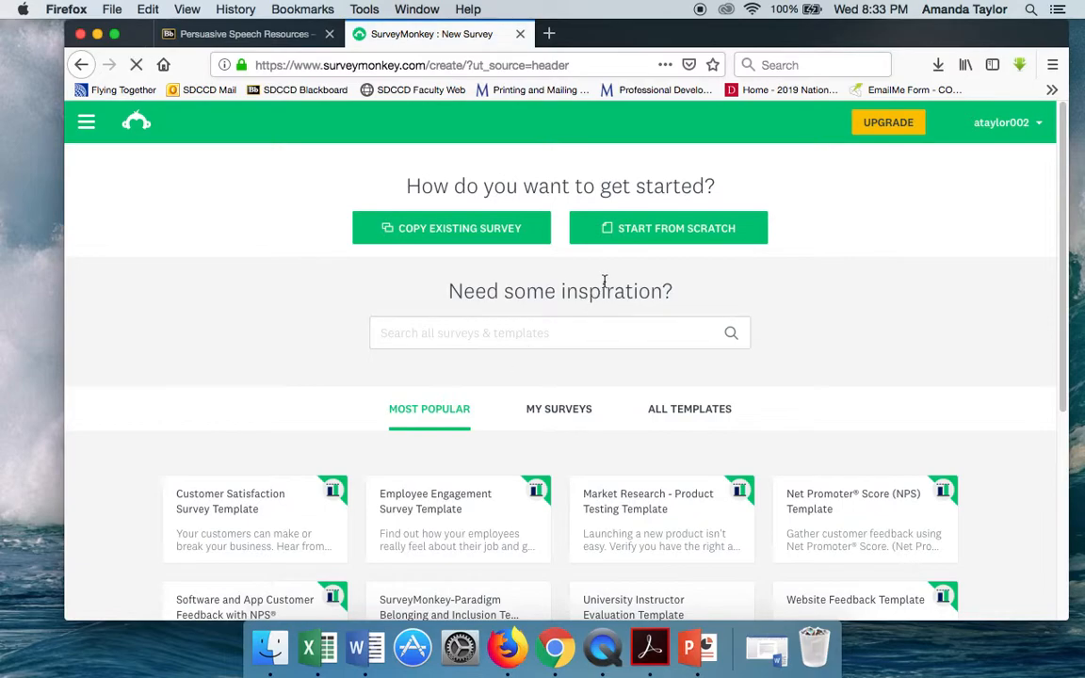
pyautogui.click(641, 243)
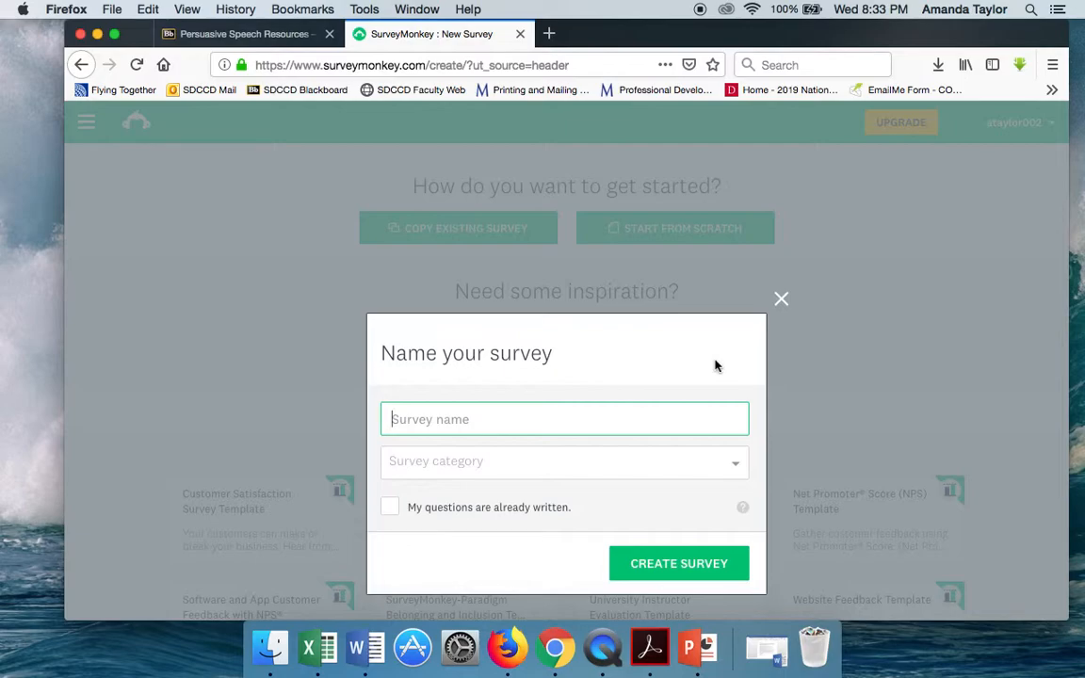
# - Create the survey with the name "Philips Sonicare Toothbrush" and the category Education
pyautogui.write('Philips Sonicare Toothbrush')
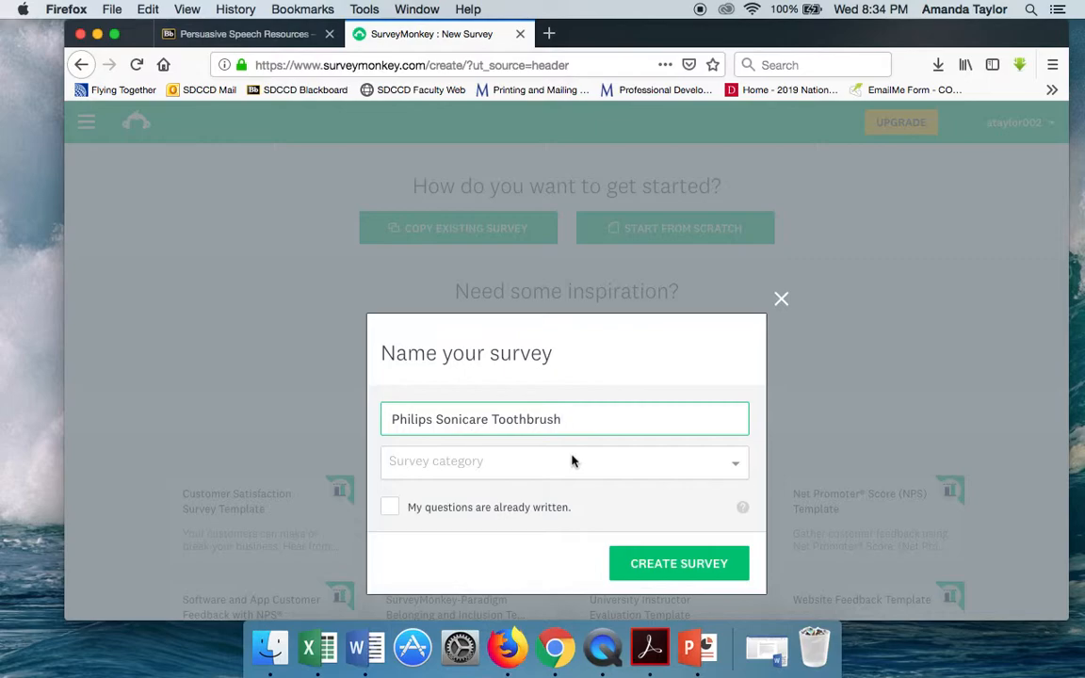
pyautogui.click(571, 460)
pyautogui.scroll(-1, 552, 553)
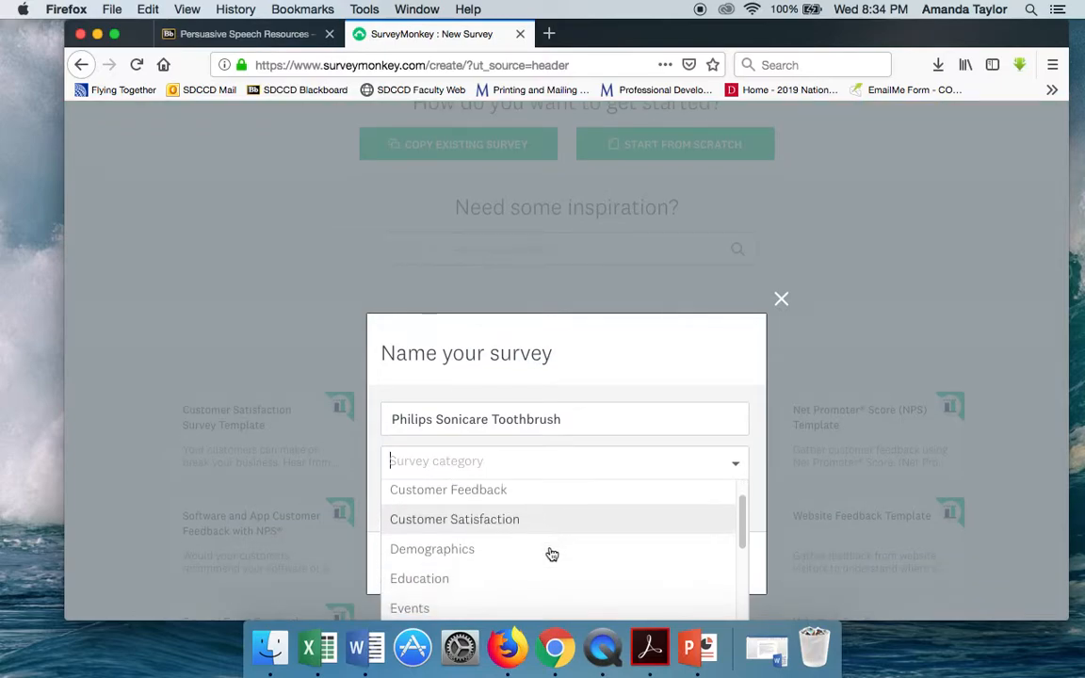
pyautogui.click(497, 580)
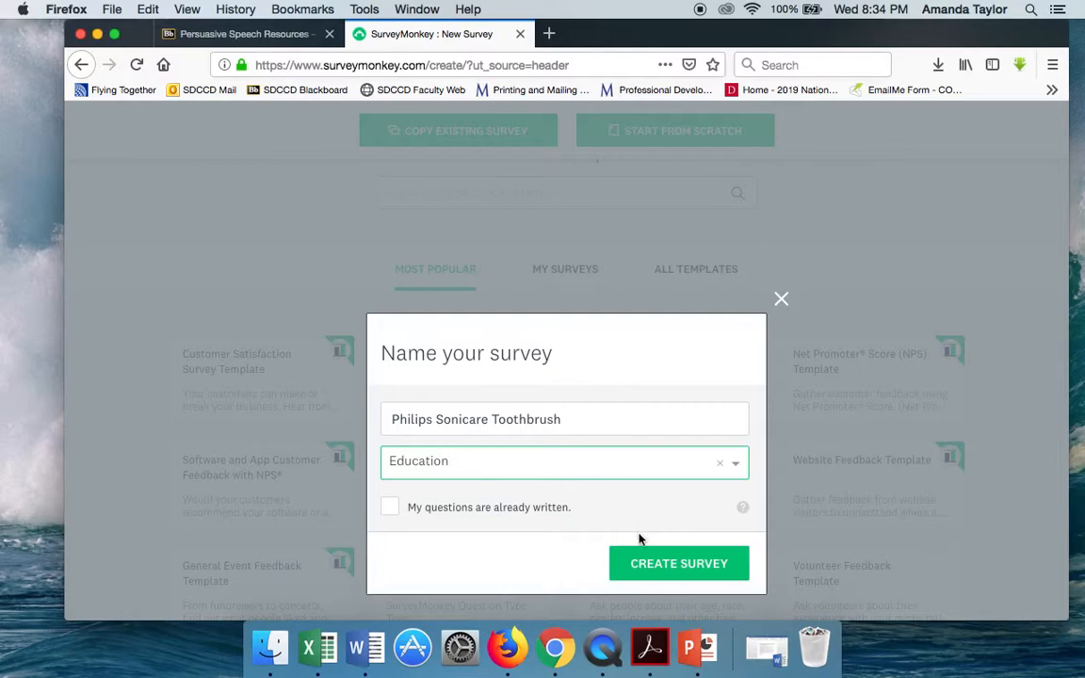
pyautogui.click(646, 563)
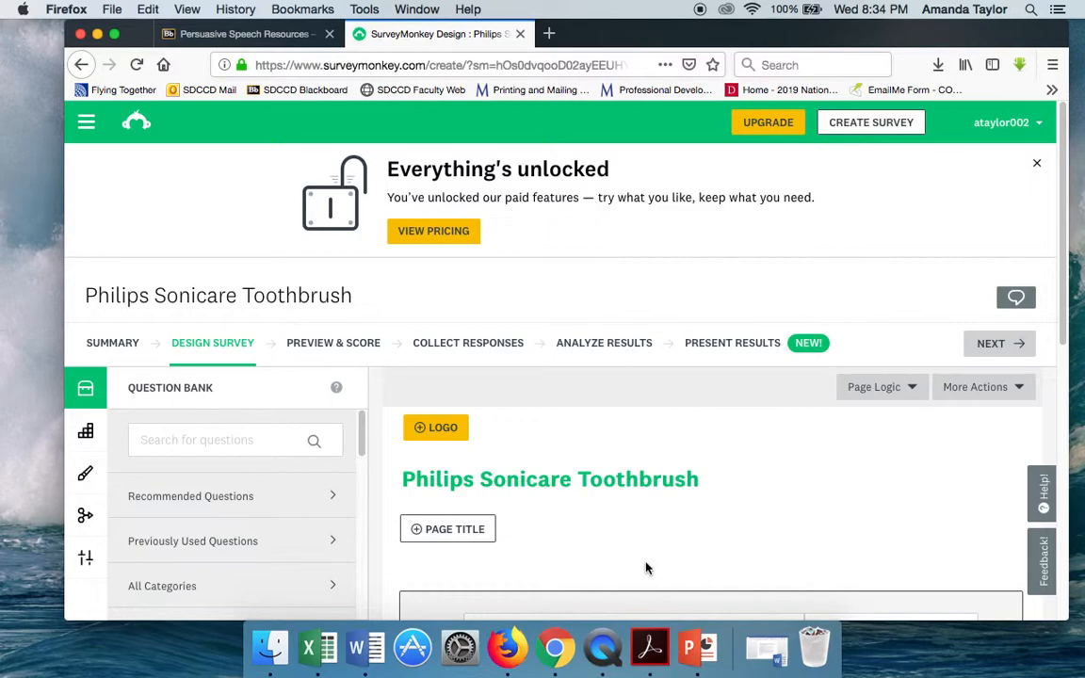
# - Enter "Do you brush your teeth?" as multiple-choice question 1 and add all suggested answers, Yes and No
pyautogui.scroll(-3, 654, 483)
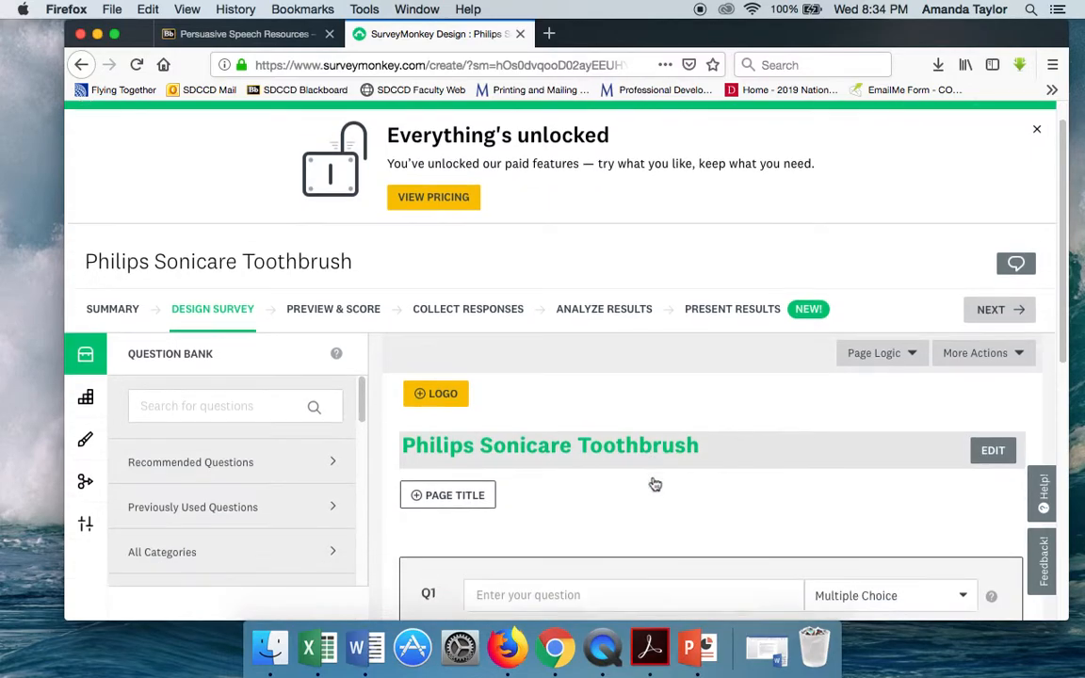
pyautogui.scroll(-3, 589, 423)
pyautogui.click(566, 357)
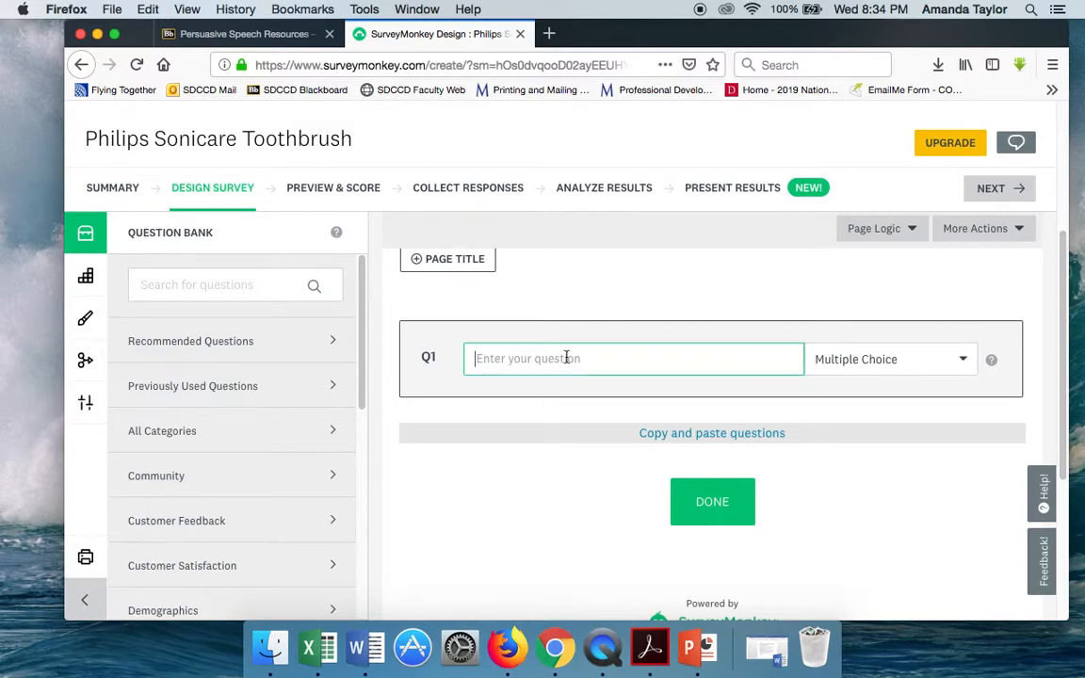
pyautogui.write('Do you brush your teeth?')
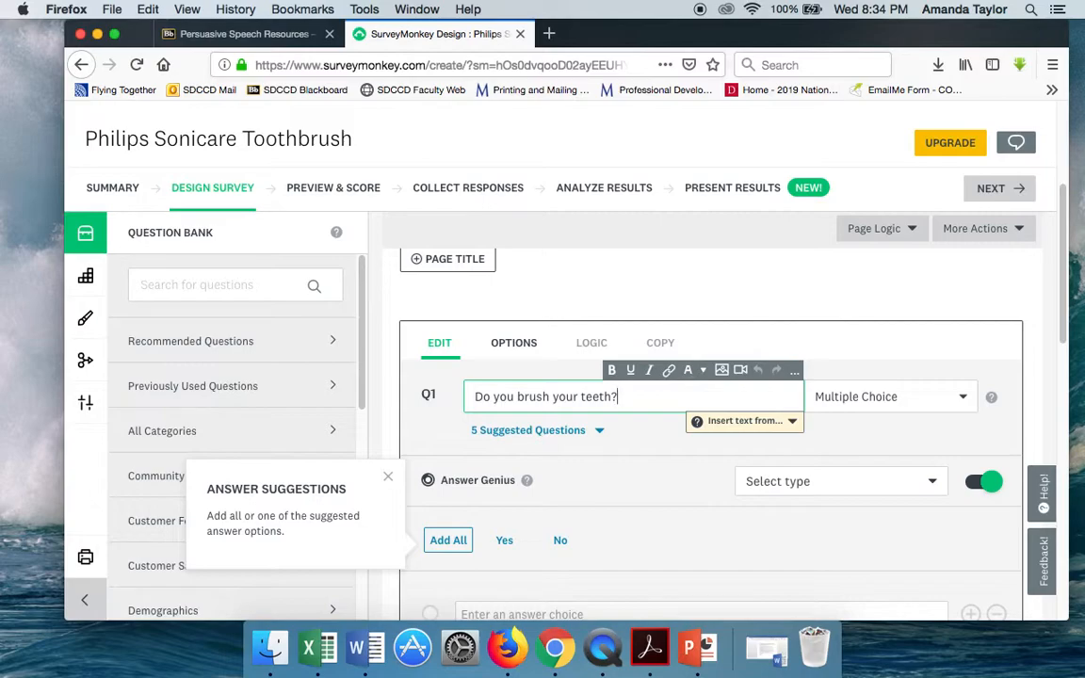
pyautogui.scroll(-2, 603, 505)
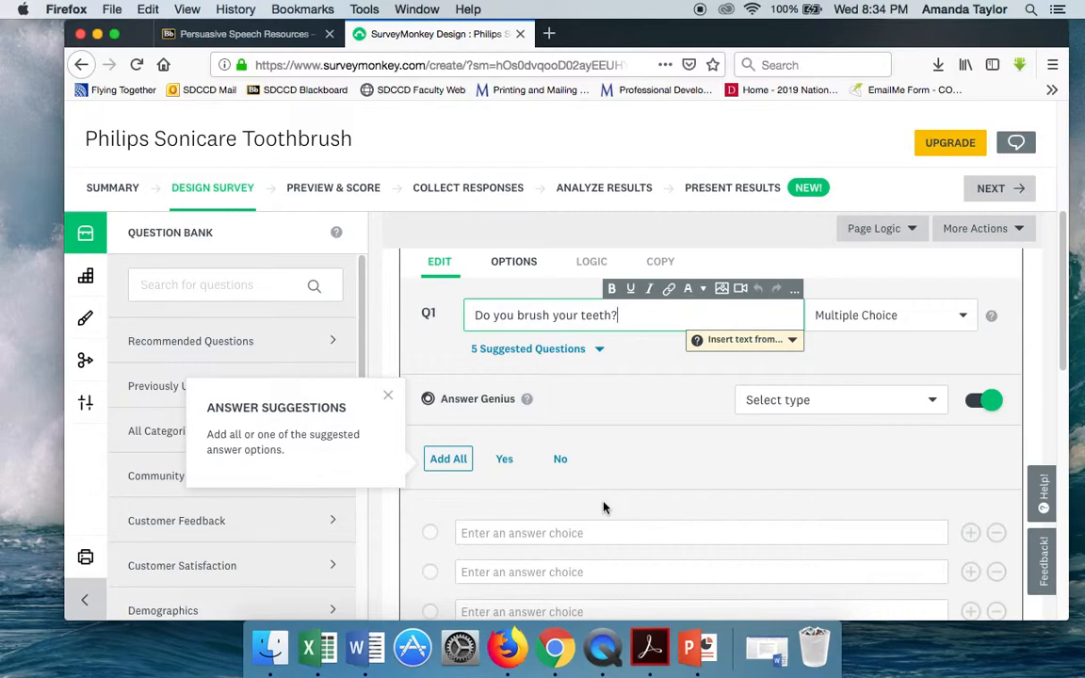
pyautogui.click(448, 461)
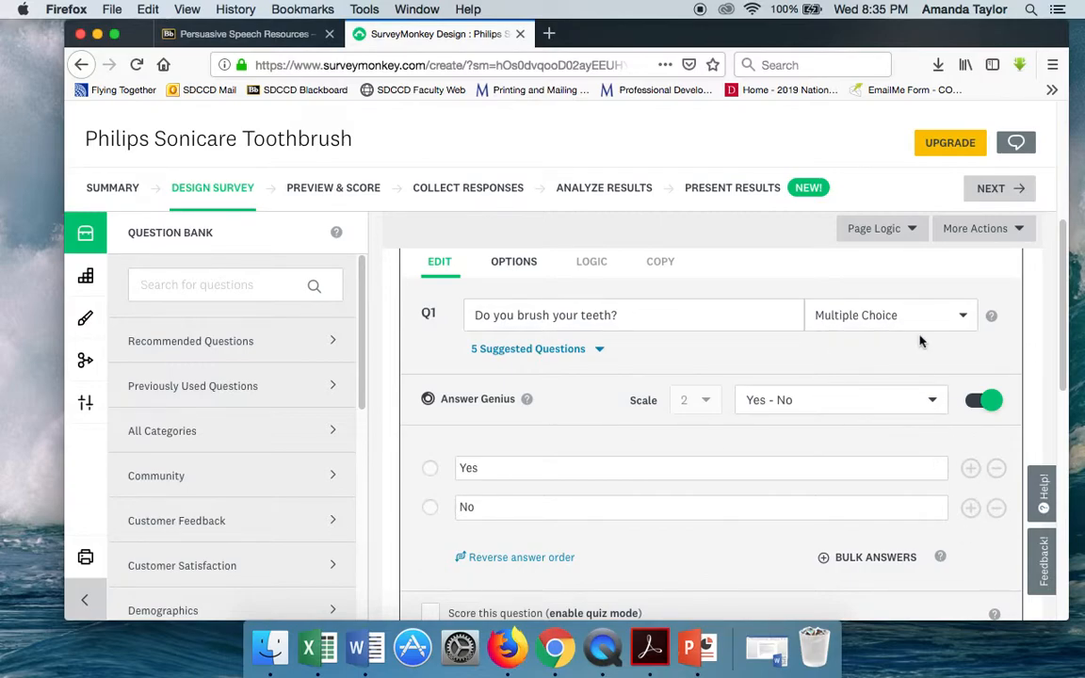
# - Examine the question types available for question 1 without changing the multiple-choice type
pyautogui.click(953, 320)
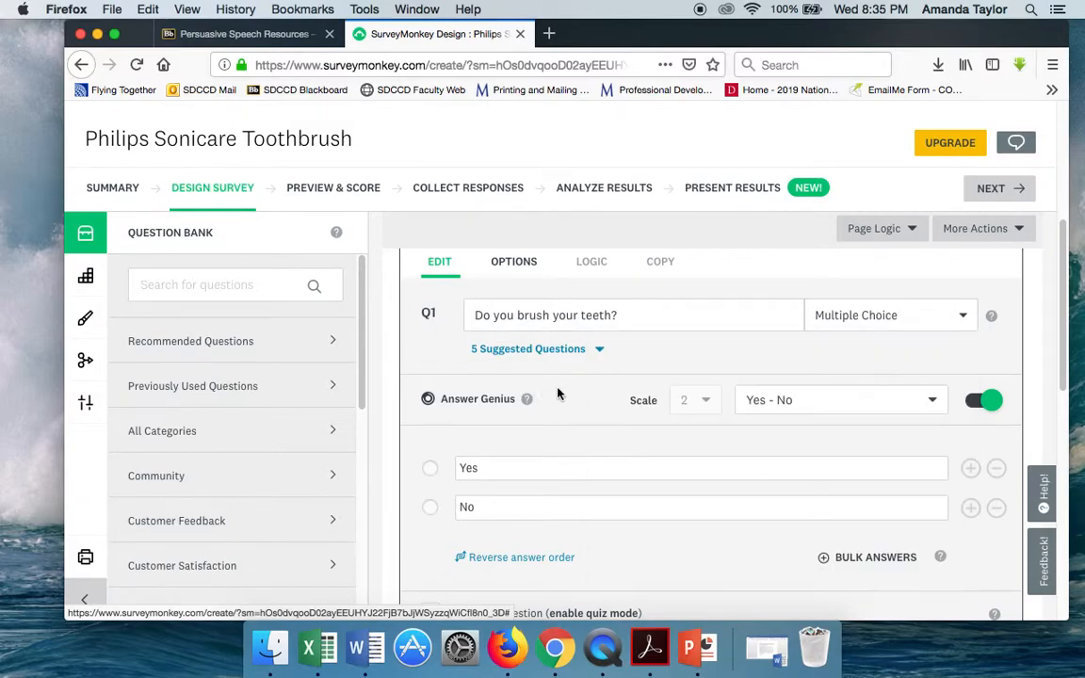
pyautogui.click(558, 393)
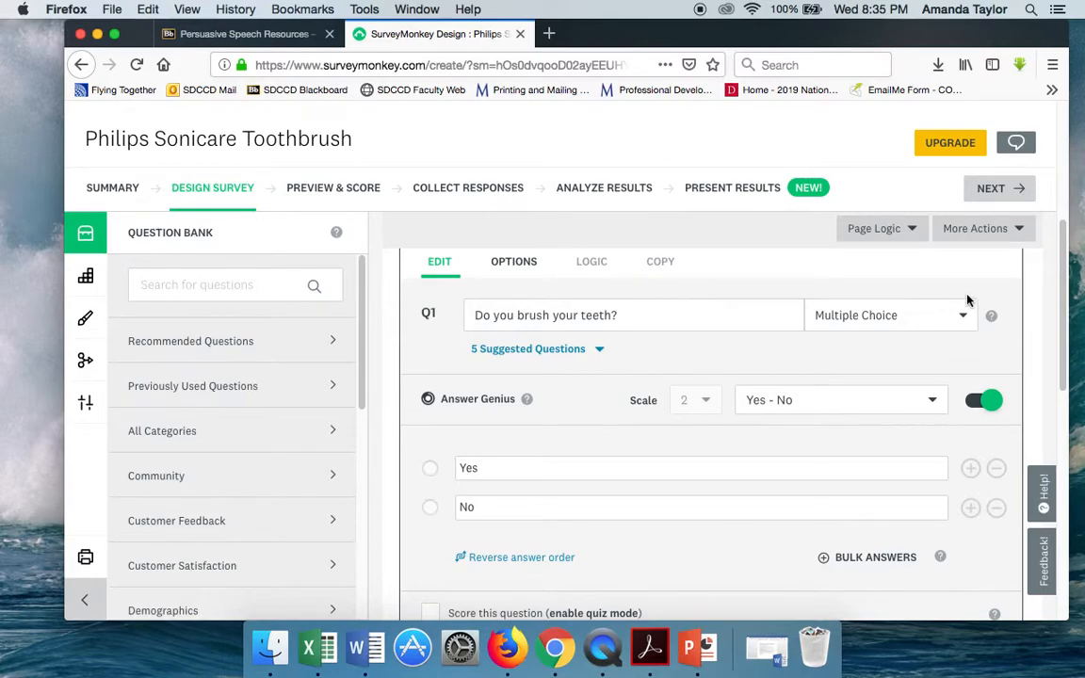
pyautogui.click(925, 315)
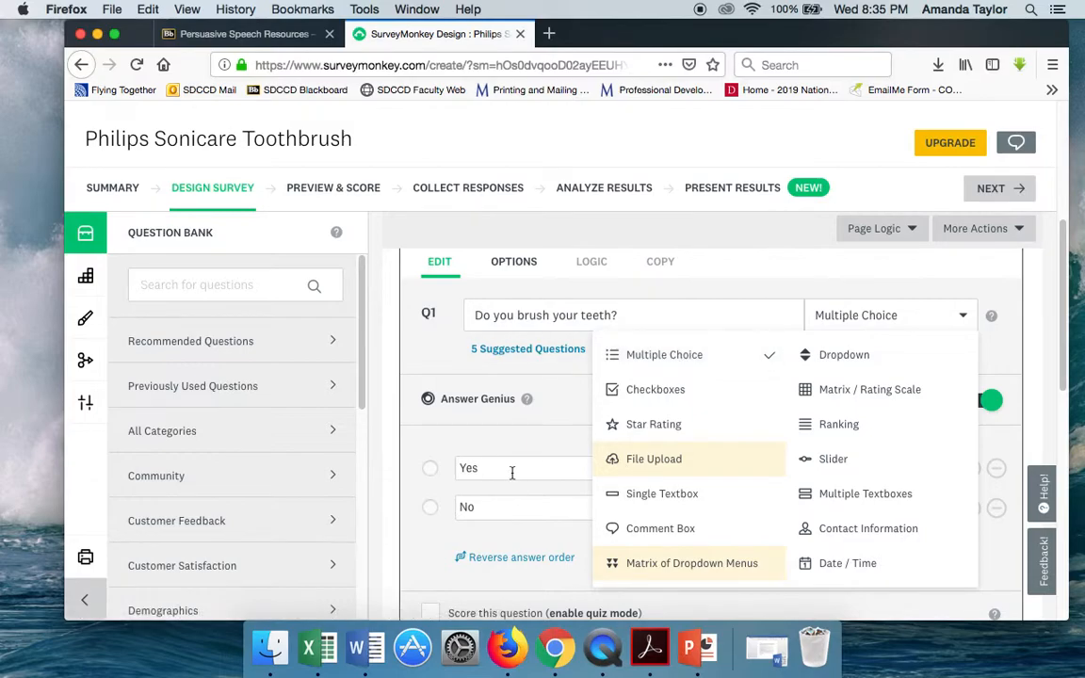
pyautogui.click(556, 469)
# - Save question 1 and preview the whole survey
pyautogui.scroll(-3, 941, 547)
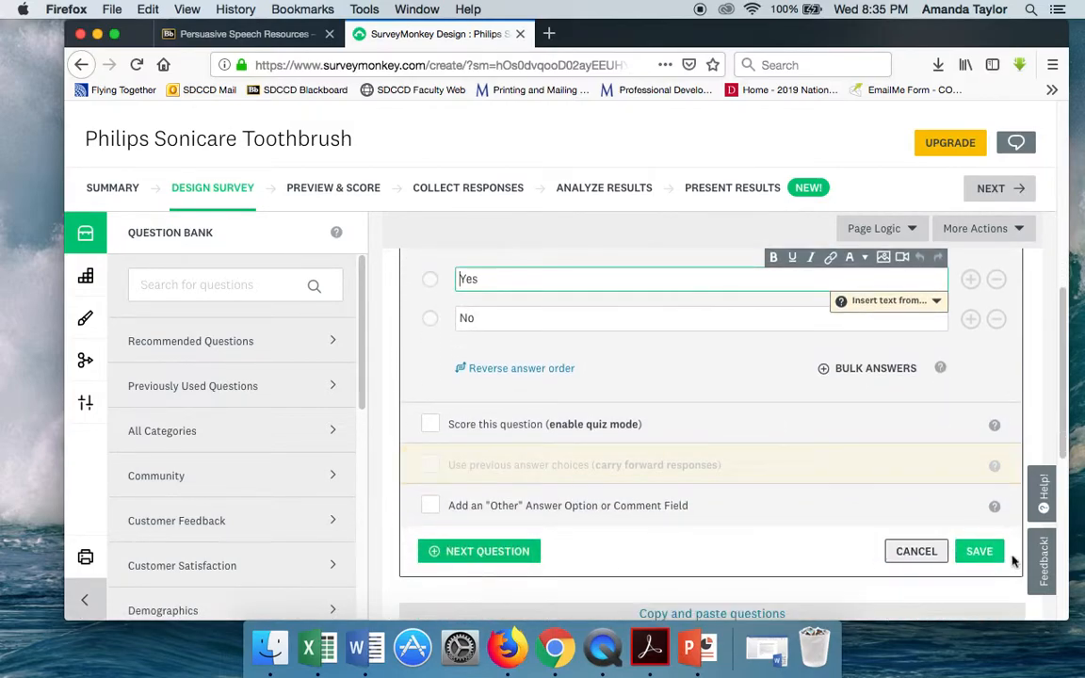
pyautogui.click(991, 554)
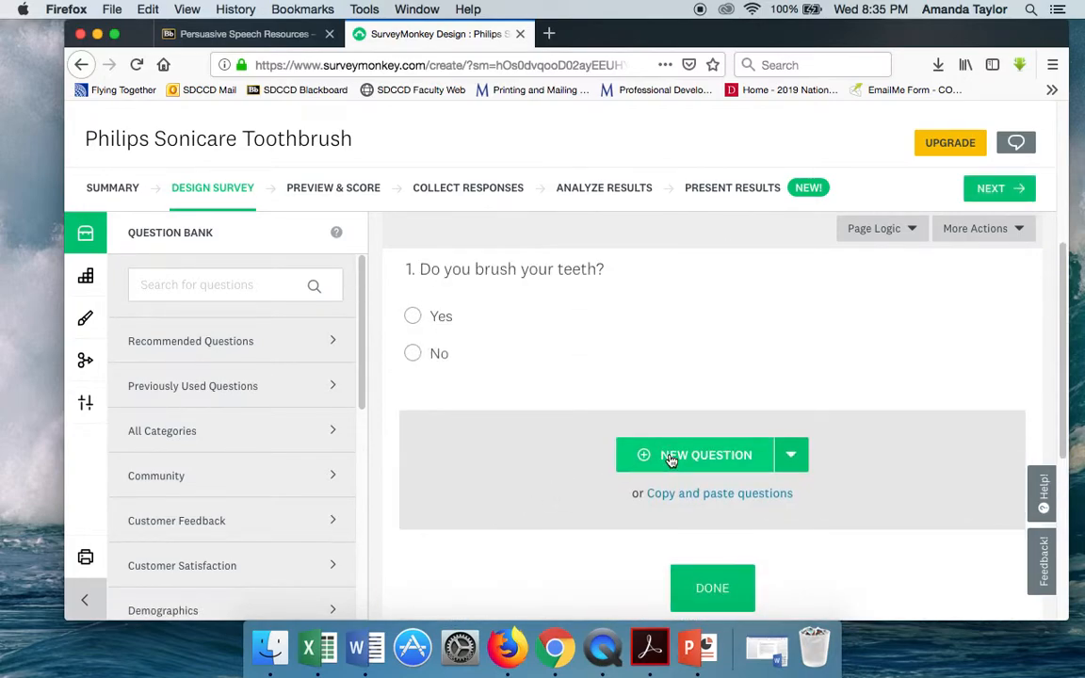
pyautogui.moveTo(669, 332)
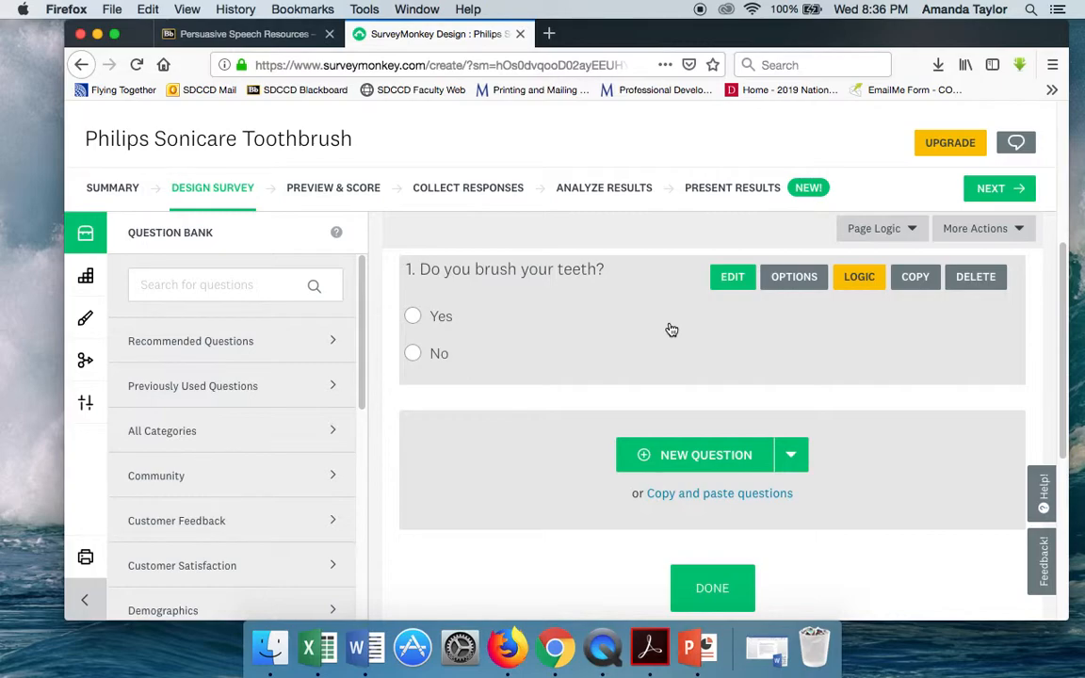
pyautogui.scroll(5, 671, 330)
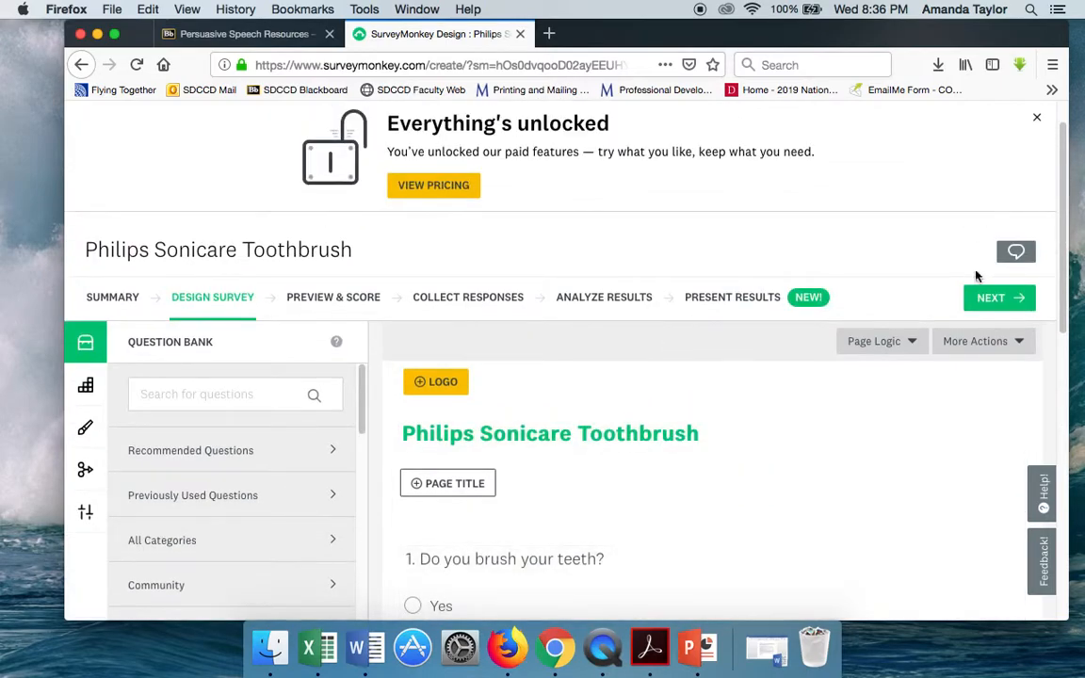
pyautogui.click(991, 297)
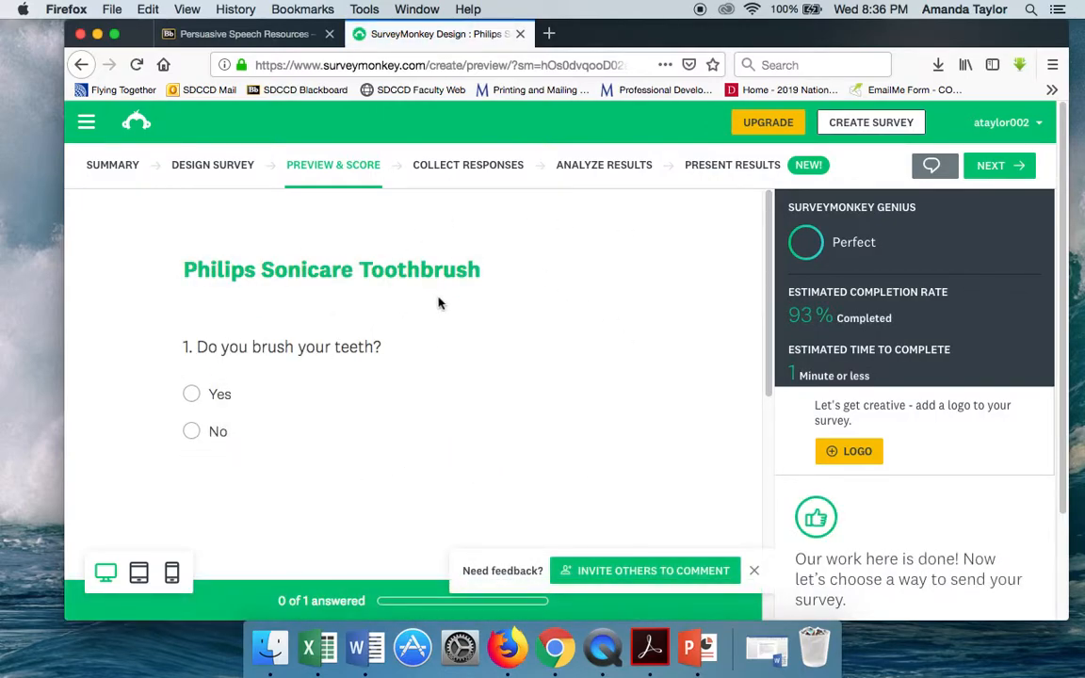
pyautogui.scroll(-3, 438, 302)
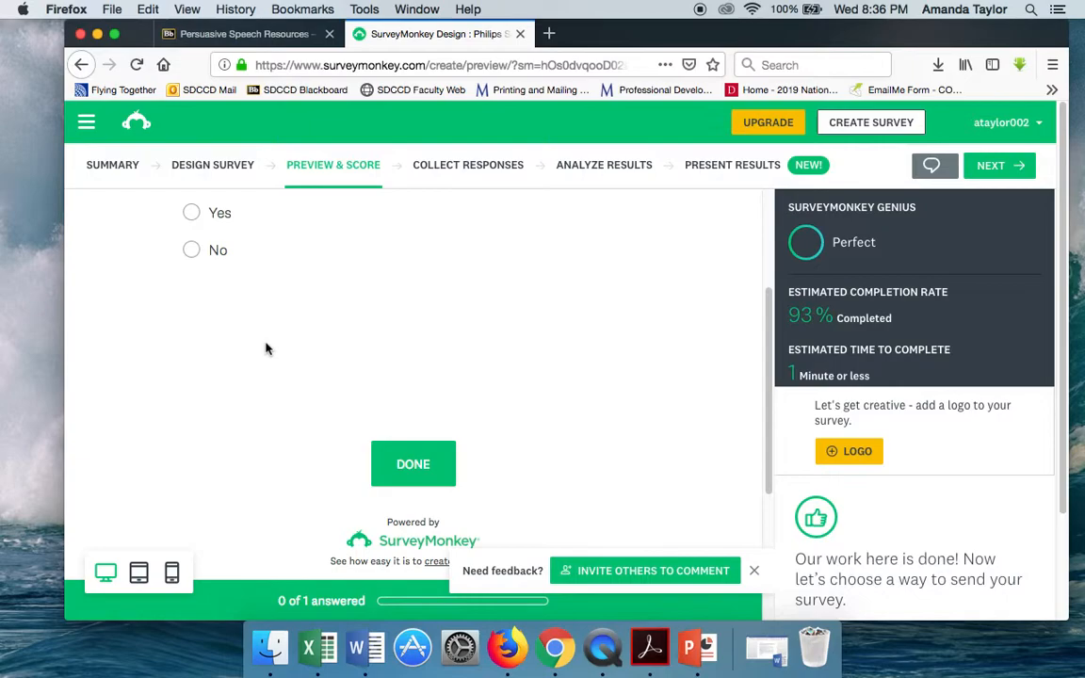
pyautogui.scroll(3, 268, 341)
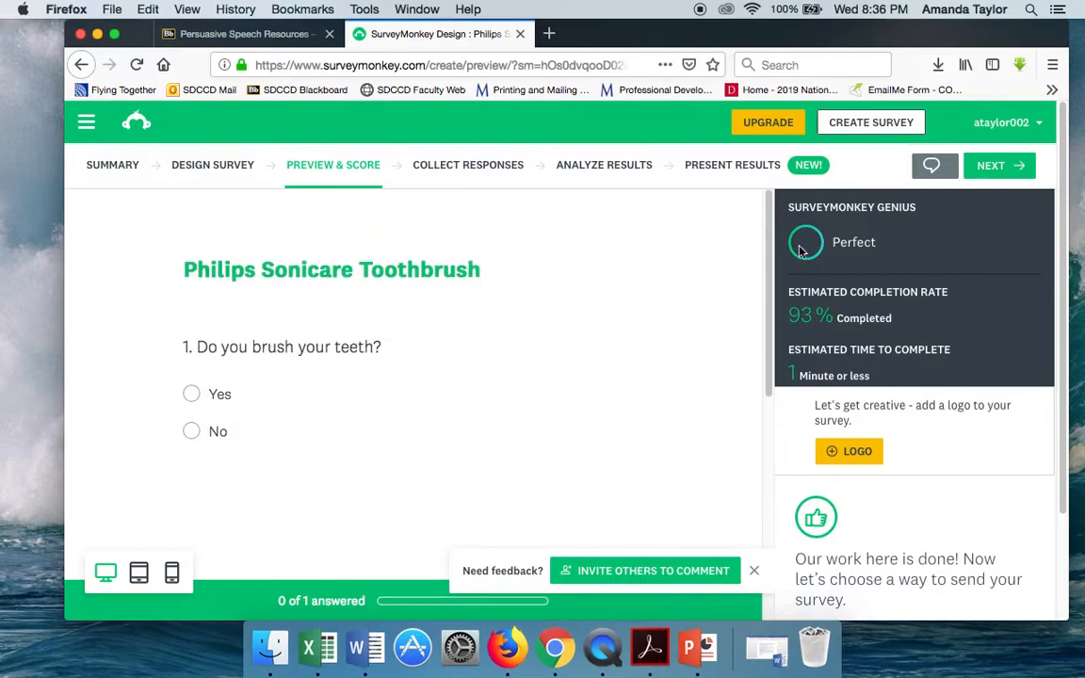
# - Proceed to collecting responses, create a web link for the survey and copy that link
pyautogui.click(996, 166)
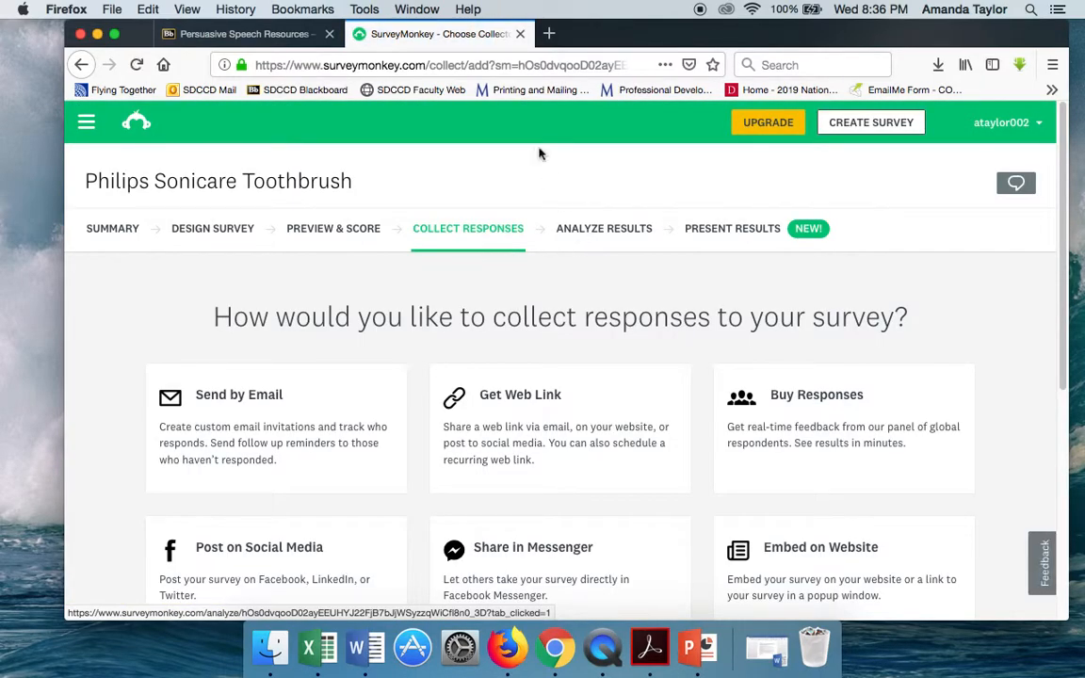
pyautogui.click(509, 64)
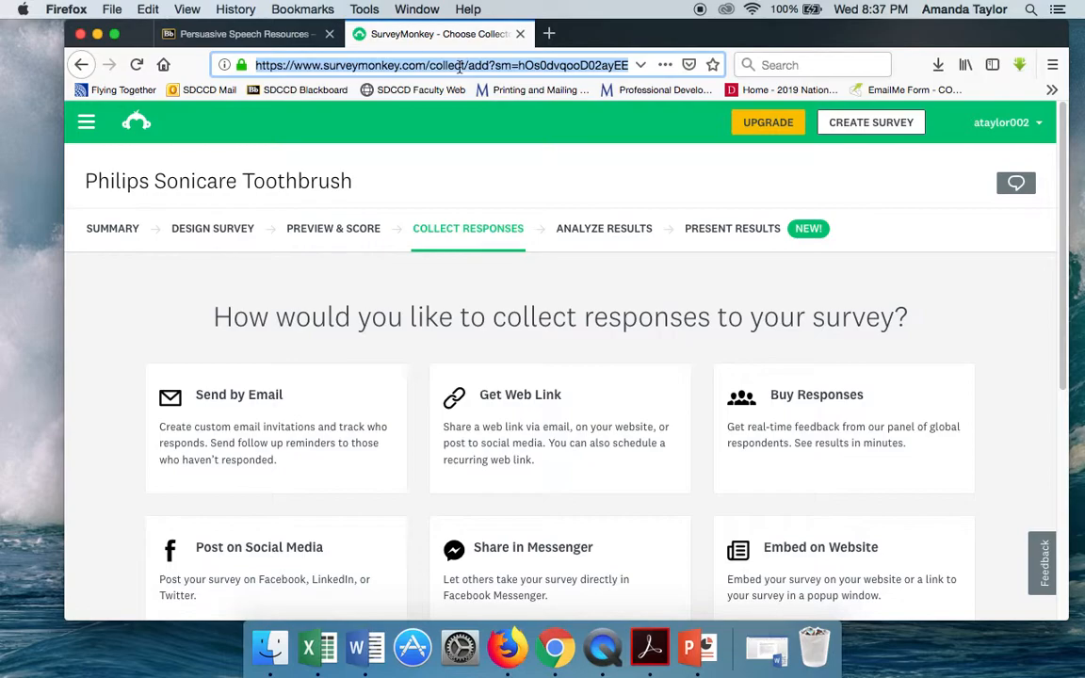
pyautogui.click(521, 410)
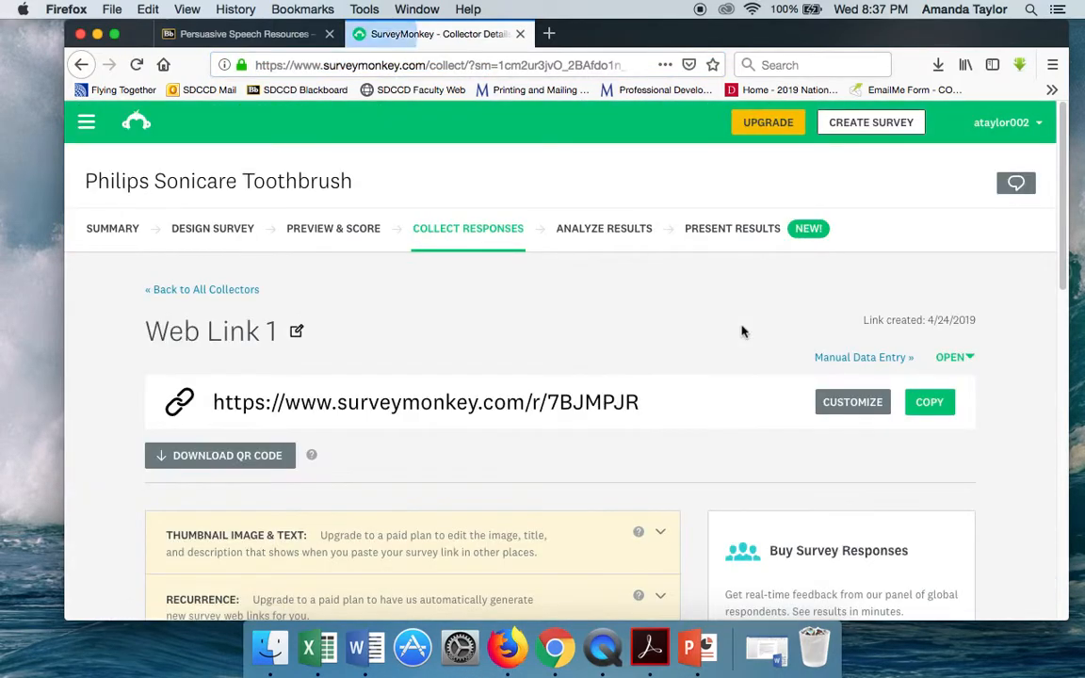
pyautogui.scroll(-1, 742, 332)
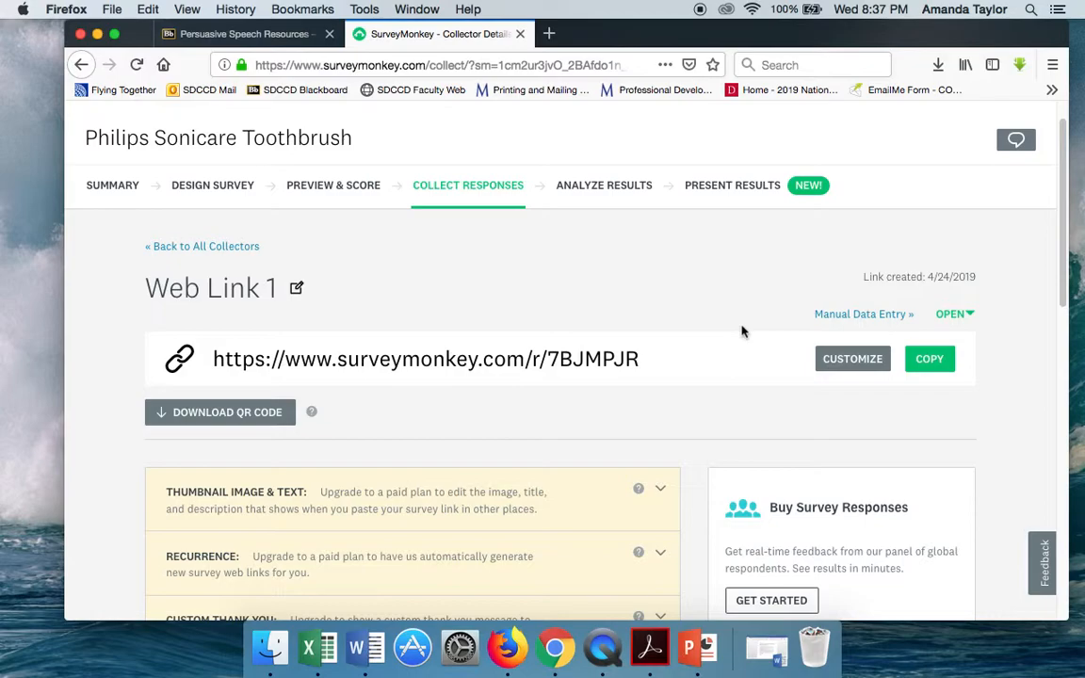
pyautogui.click(930, 360)
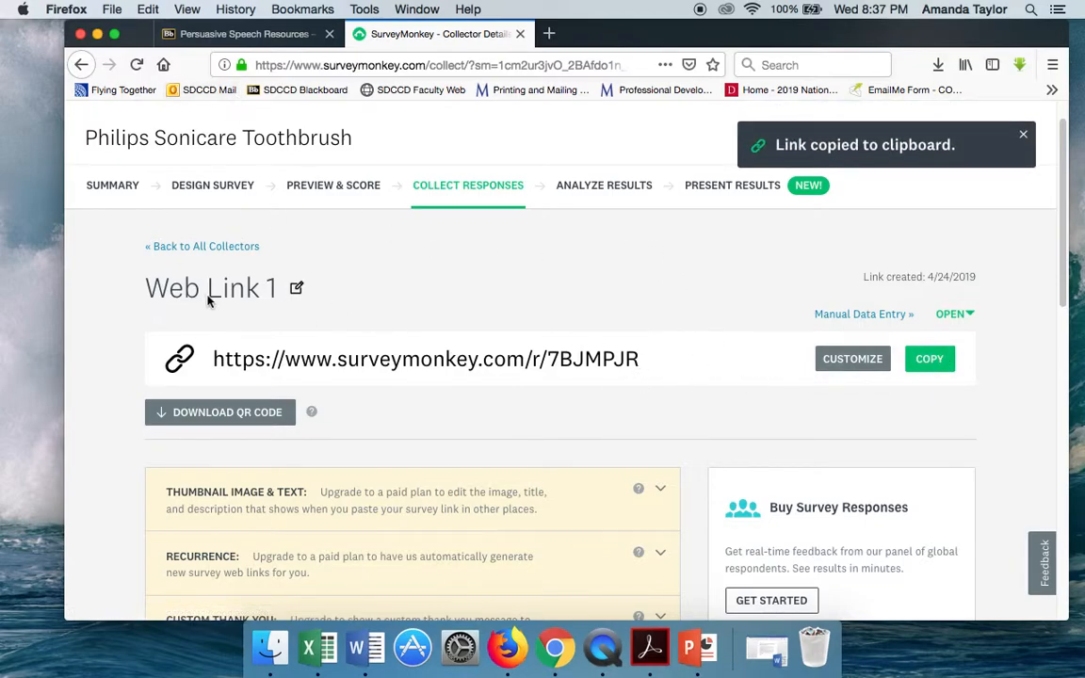
# - Switch to the Blackboard course and open the Audience Analysis Link forum on its discussion board
pyautogui.click(197, 42)
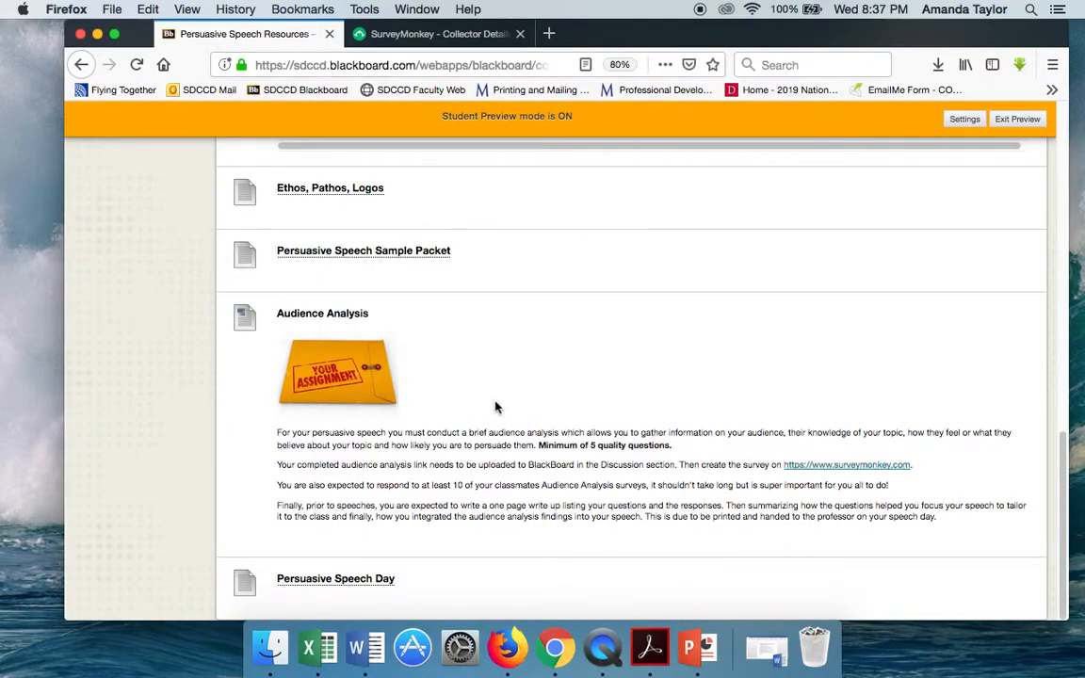
pyautogui.scroll(10, 496, 401)
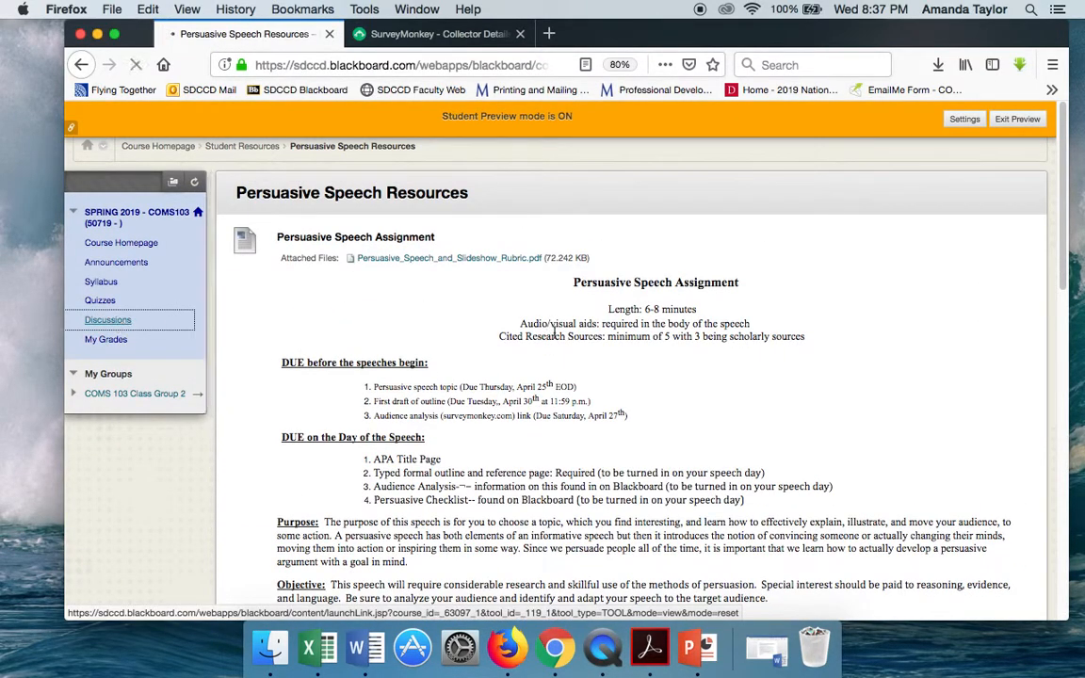
pyautogui.click(108, 319)
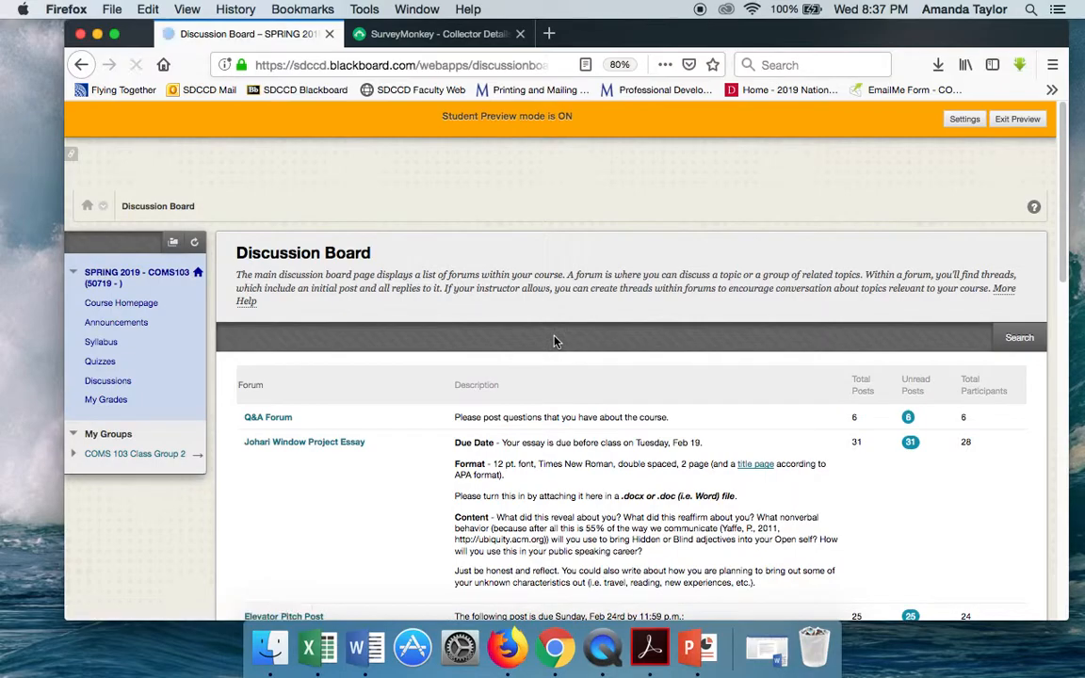
pyautogui.scroll(-5, 554, 341)
pyautogui.scroll(-10, 555, 341)
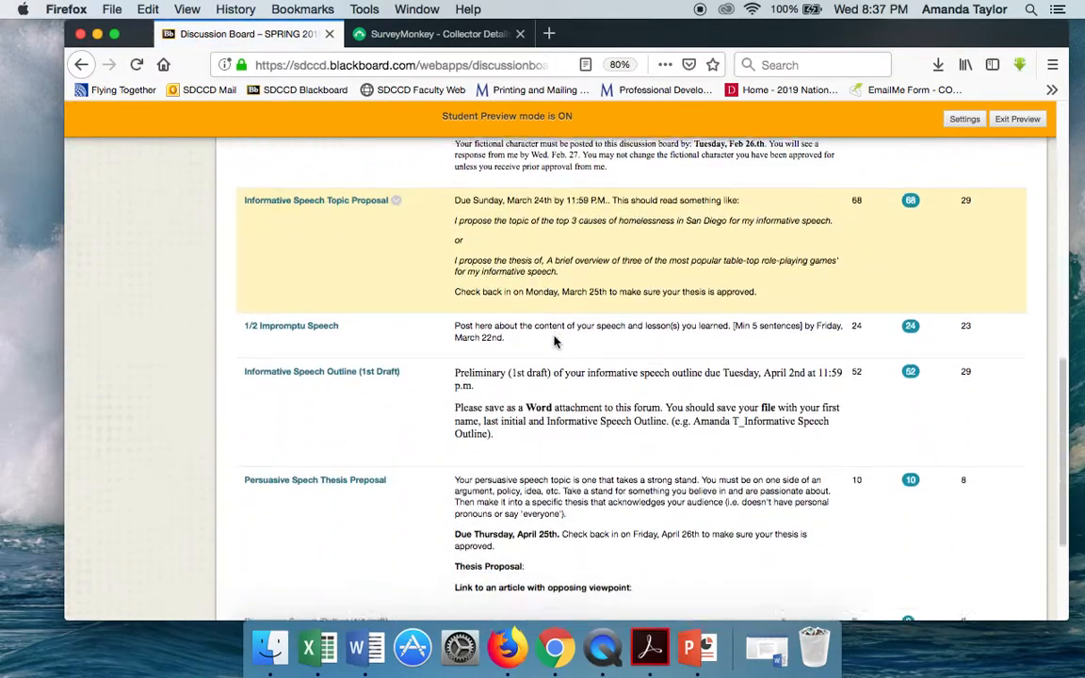
pyautogui.scroll(-3, 555, 341)
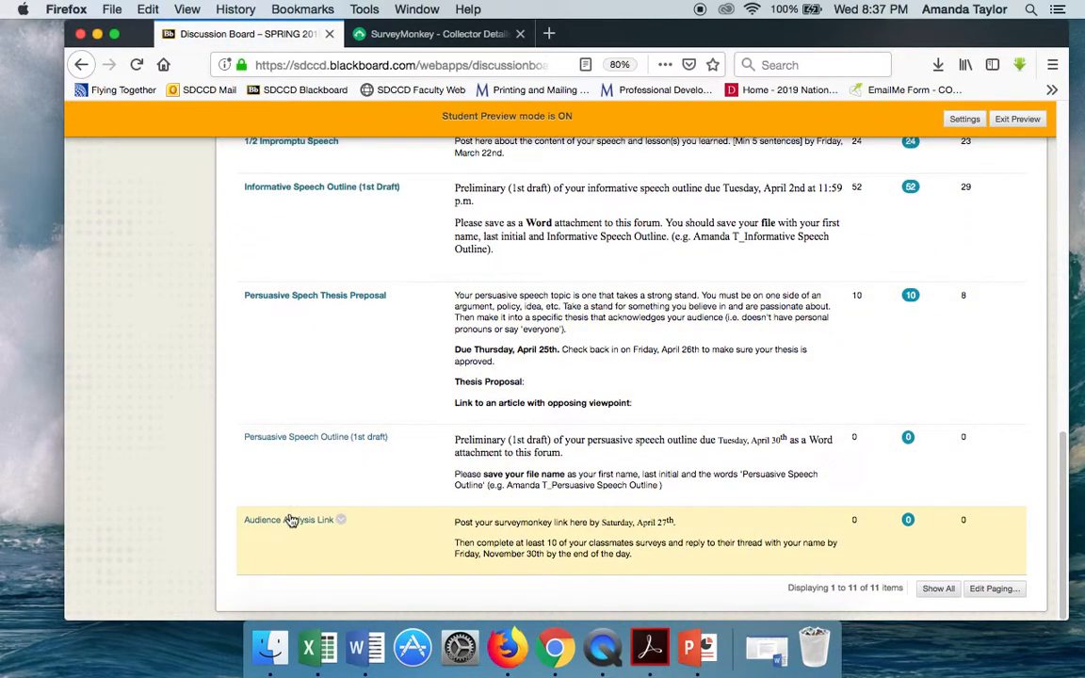
pyautogui.click(291, 521)
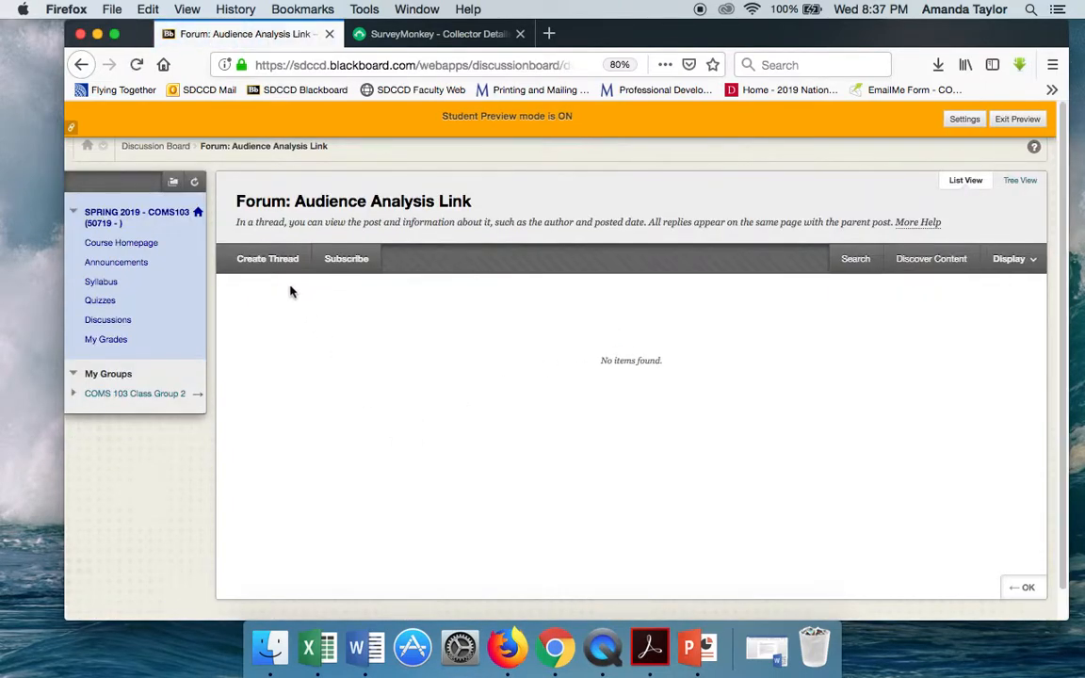
# - Create a thread with the subject "Sample Link" and paste the copied survey web link into its message
pyautogui.click(281, 261)
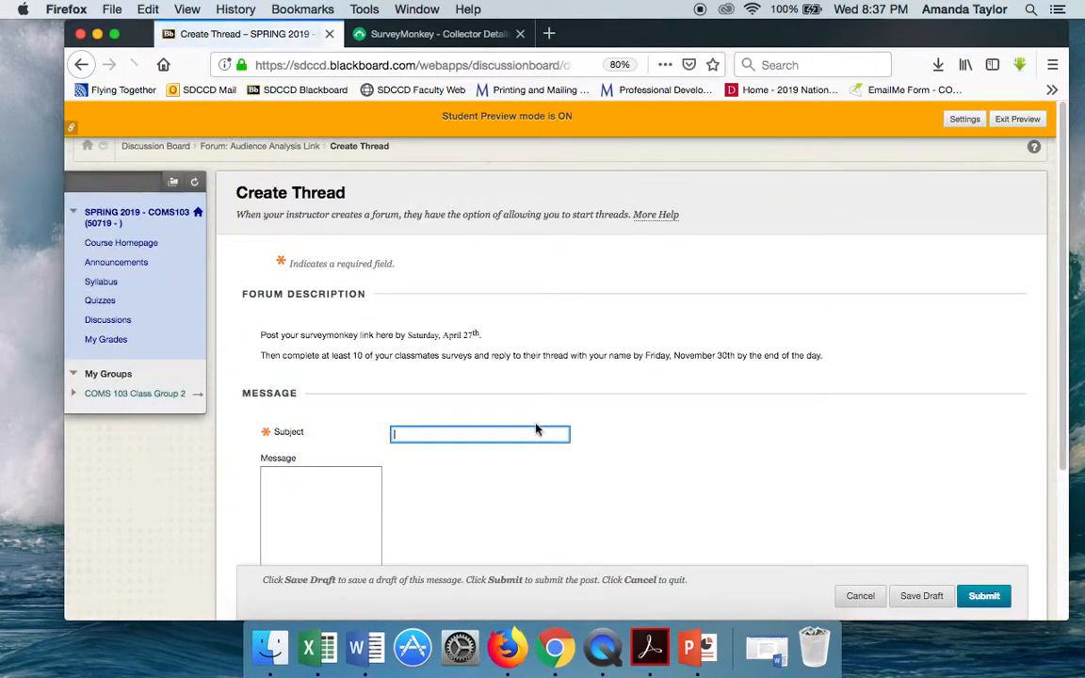
pyautogui.write('Sa')
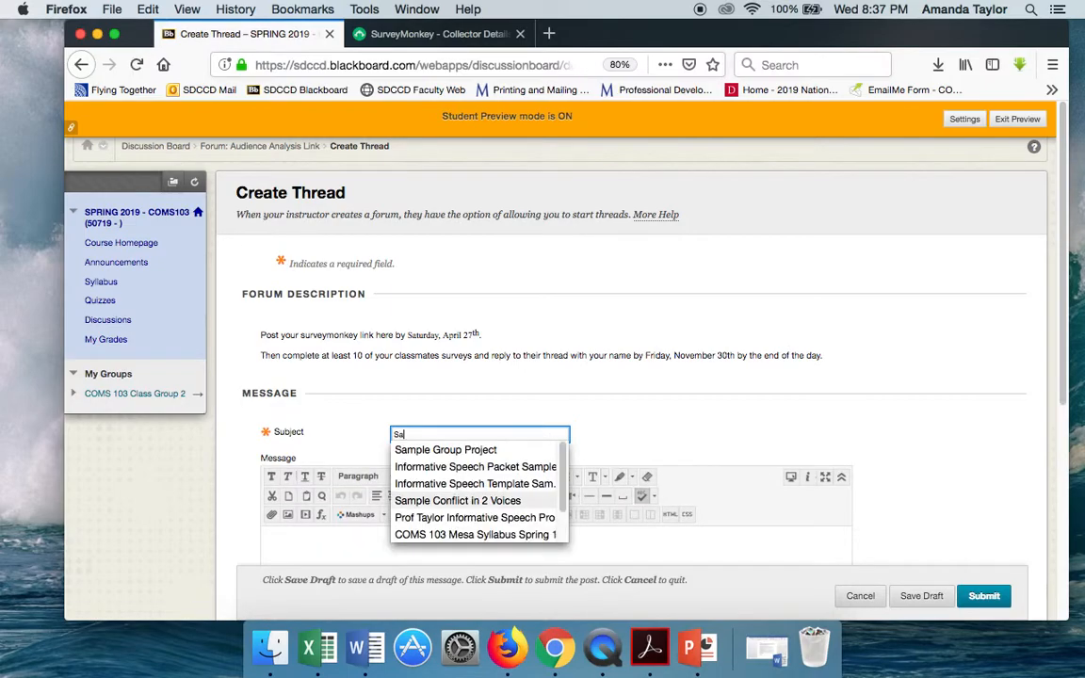
pyautogui.write('mple Link')
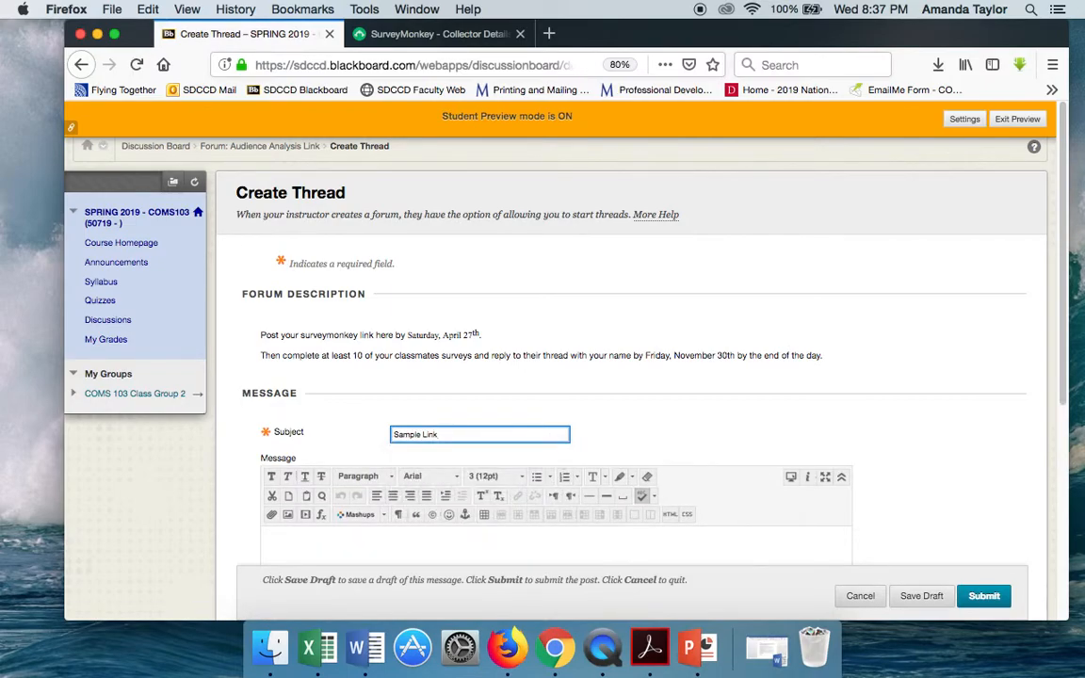
pyautogui.scroll(-5, 693, 425)
pyautogui.click(412, 400)
pyautogui.press('super+v')
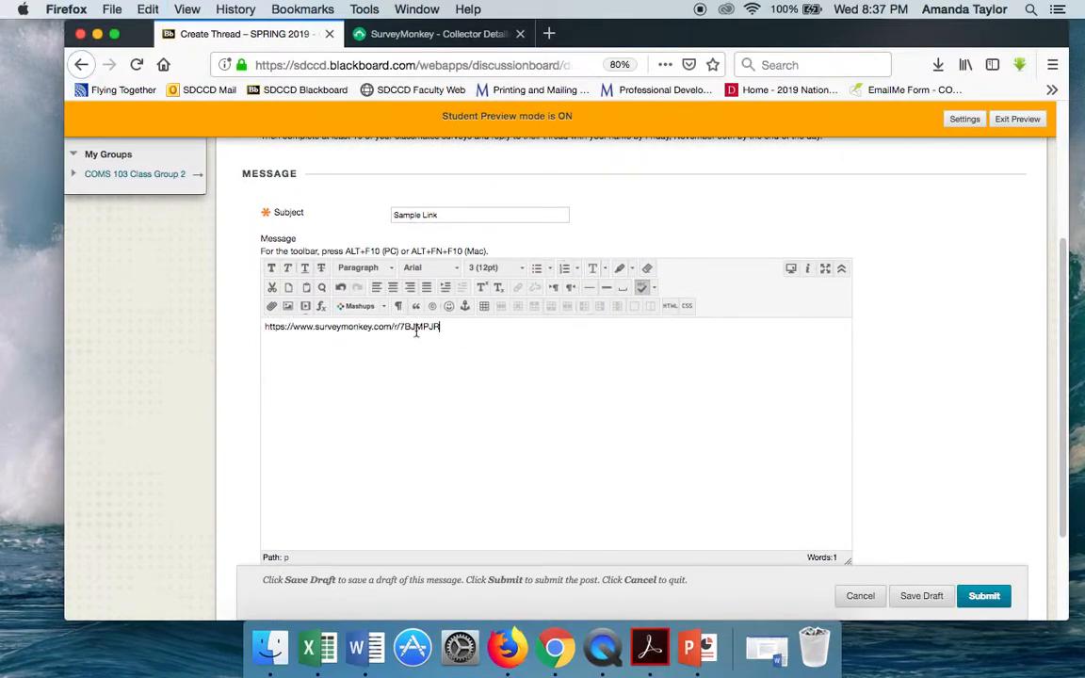
# - Turn the survey address in the message into a hyperlink to that same address and submit the thread
pyautogui.moveTo(441, 326); pyautogui.dragTo(220, 328)
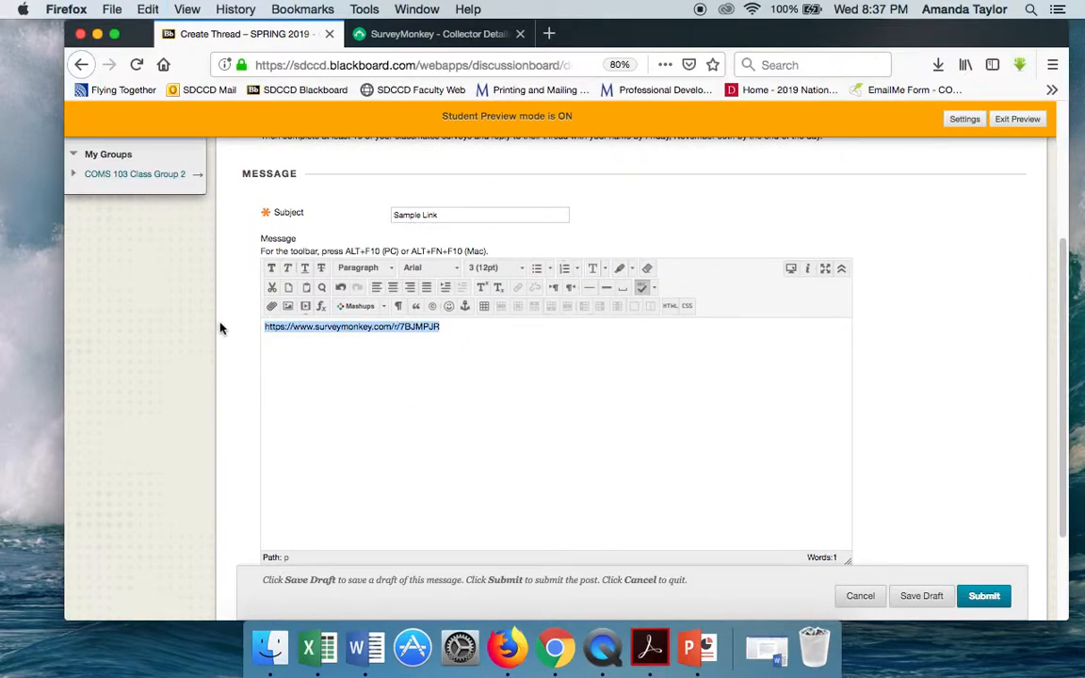
pyautogui.click(519, 288)
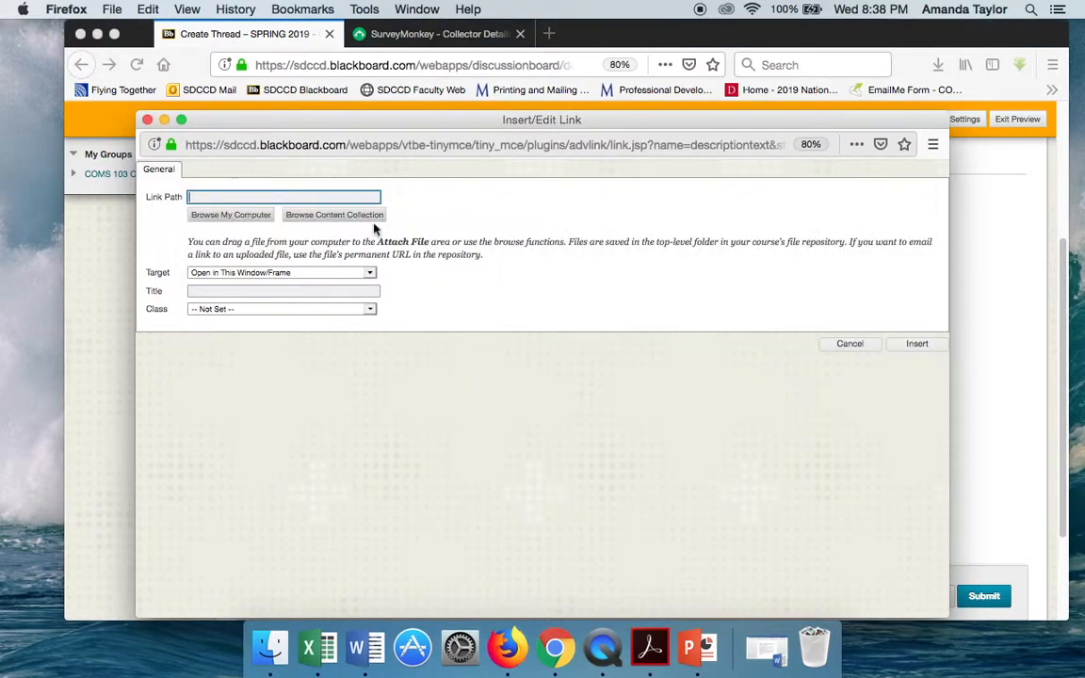
pyautogui.press('super+v')
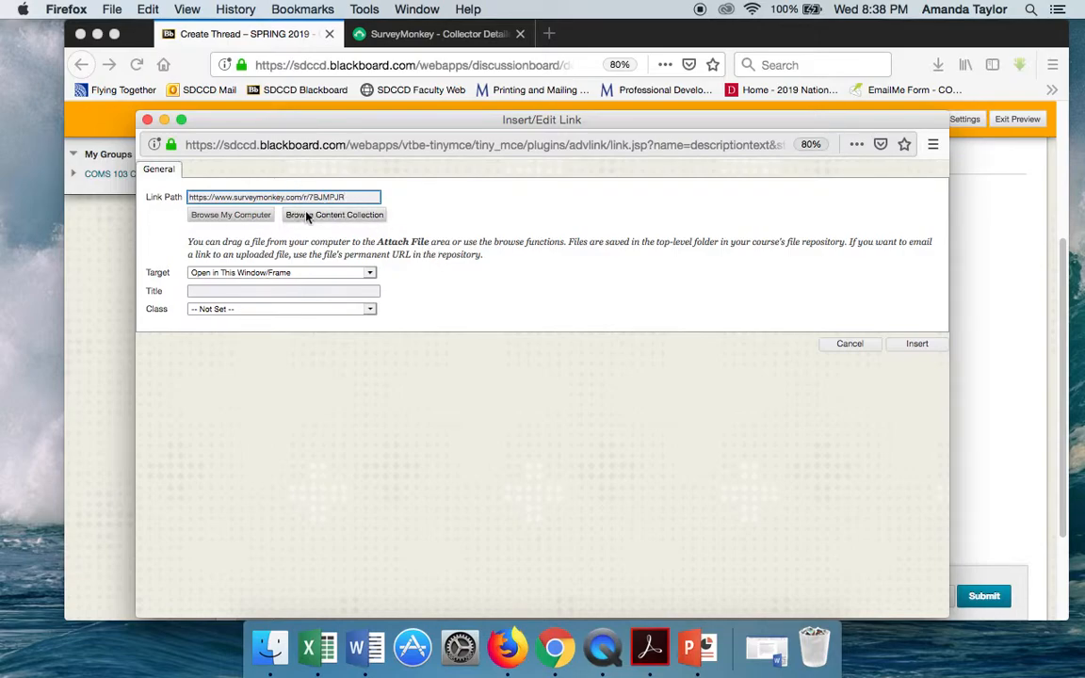
pyautogui.click(914, 345)
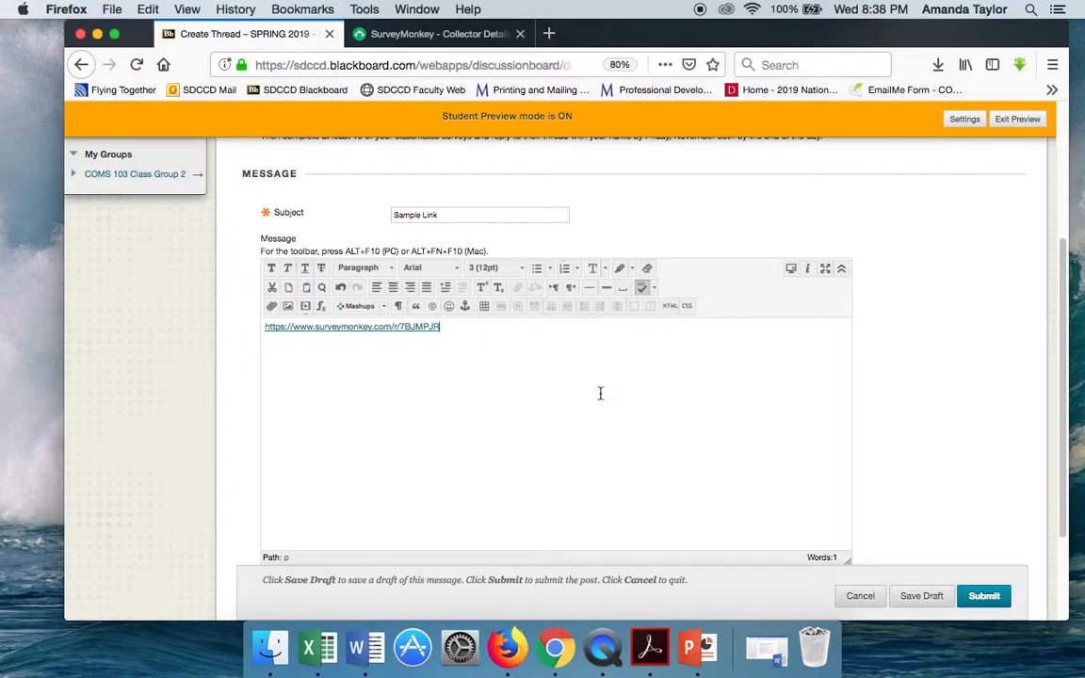
pyautogui.scroll(-3, 600, 393)
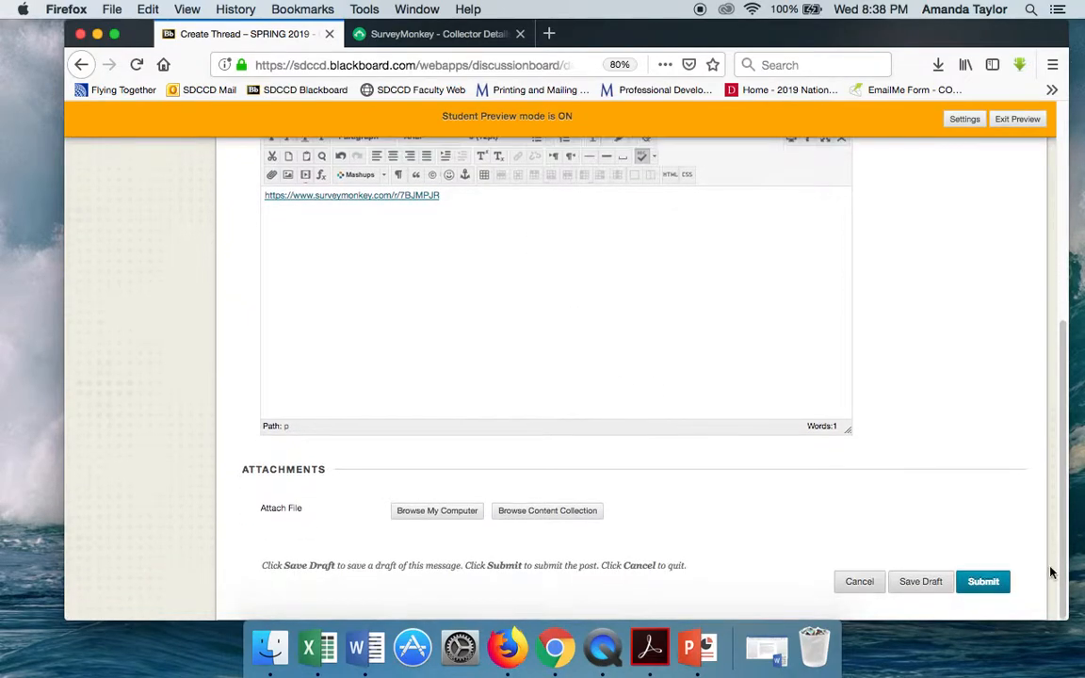
pyautogui.click(998, 581)
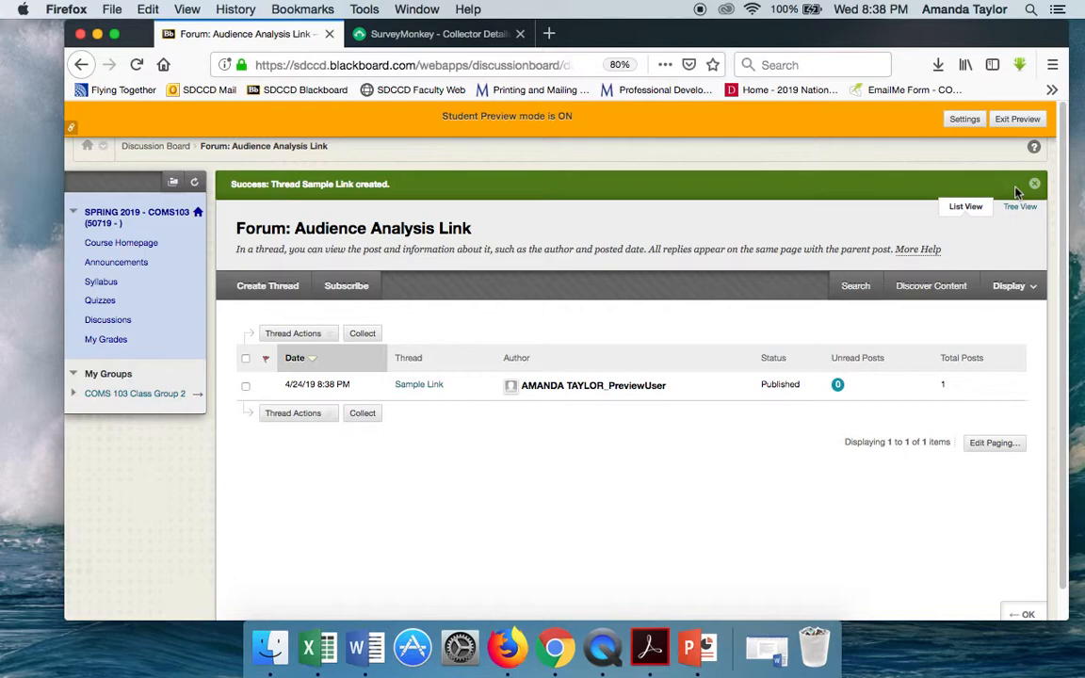
# - Revisit the Philips Sonicare Toothbrush survey's design page in SurveyMonkey and return to the Blackboard forum
pyautogui.click(401, 33)
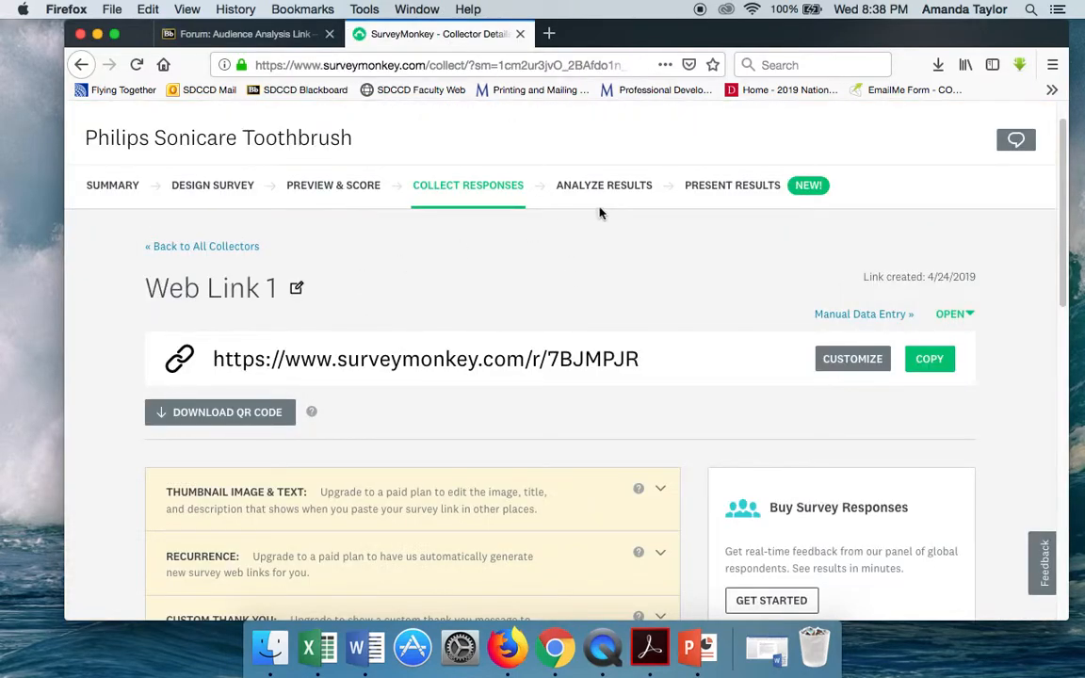
pyautogui.click(193, 188)
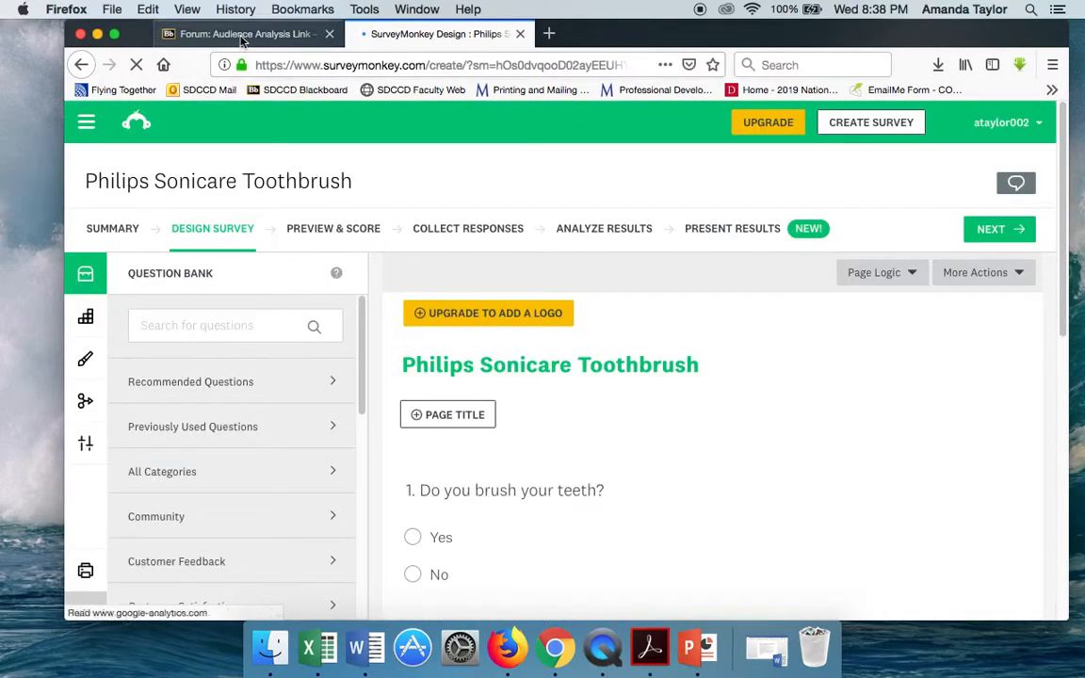
pyautogui.click(240, 34)
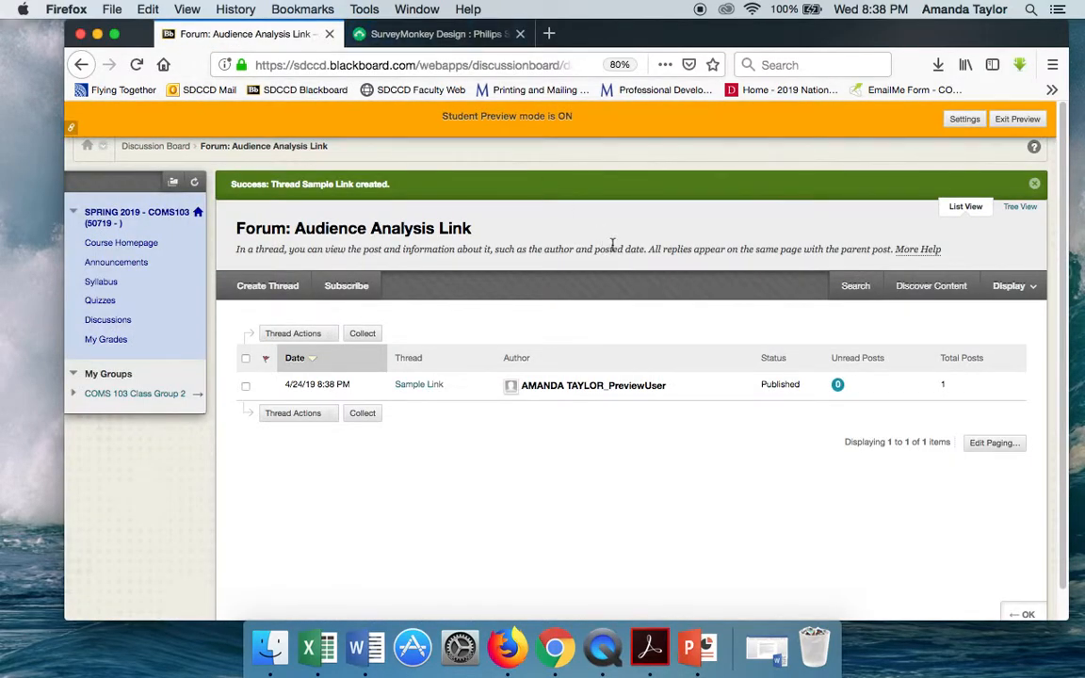